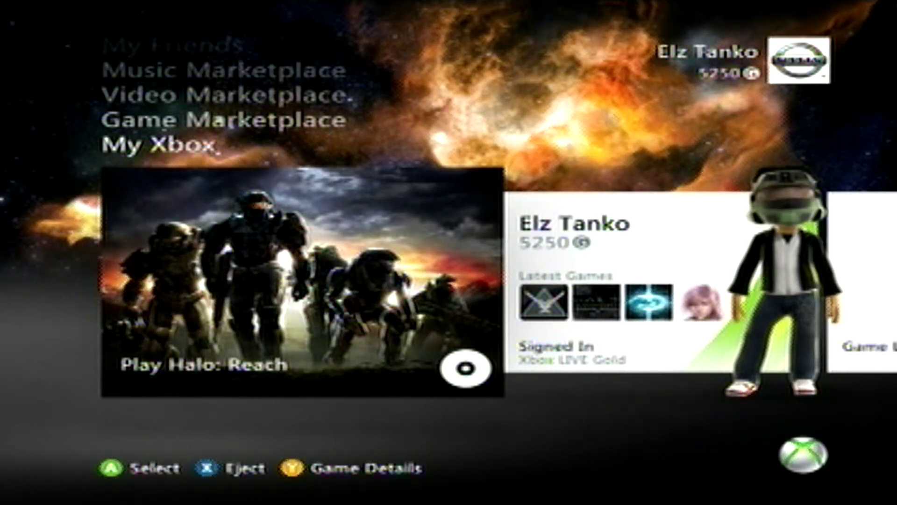
Step: Navigate from the dashboard into System Settings > Console Settings > Display
key("Right")
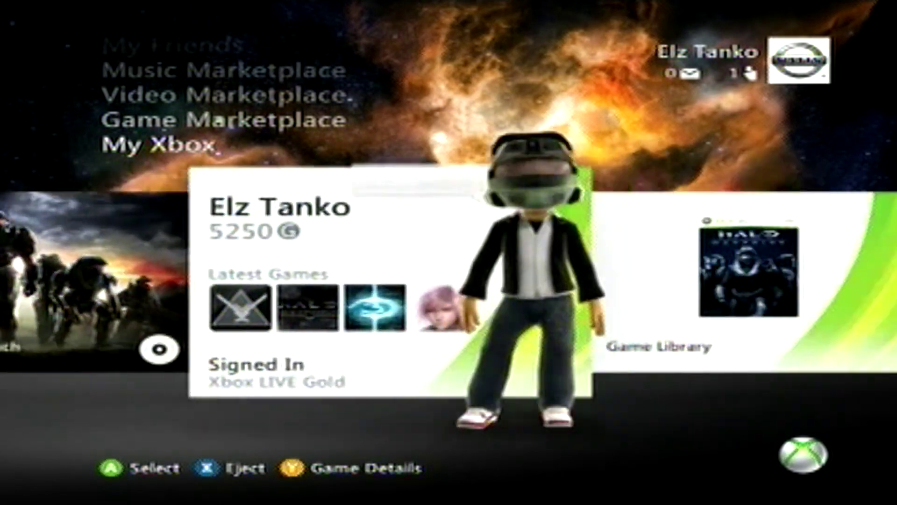
key("Right")
key("Right")
key("Right")
key("Right")
key("Right")
key("Right")
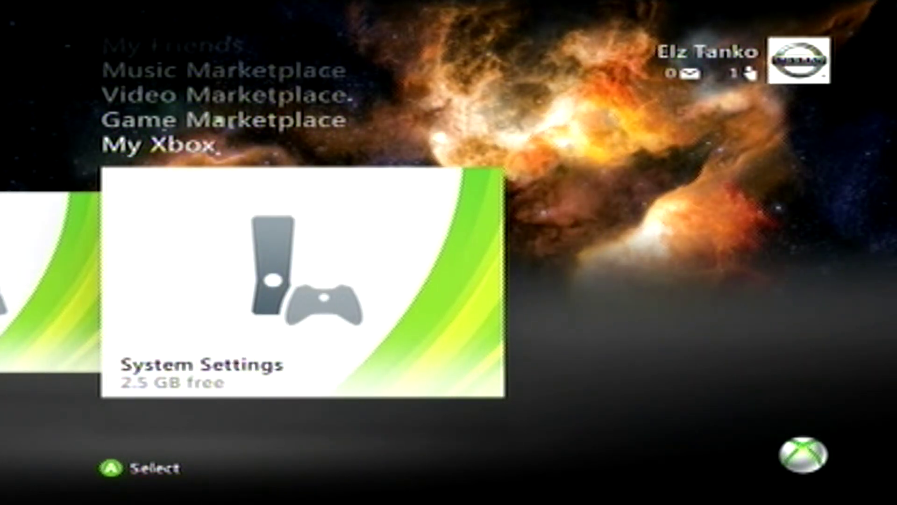
key("Return")
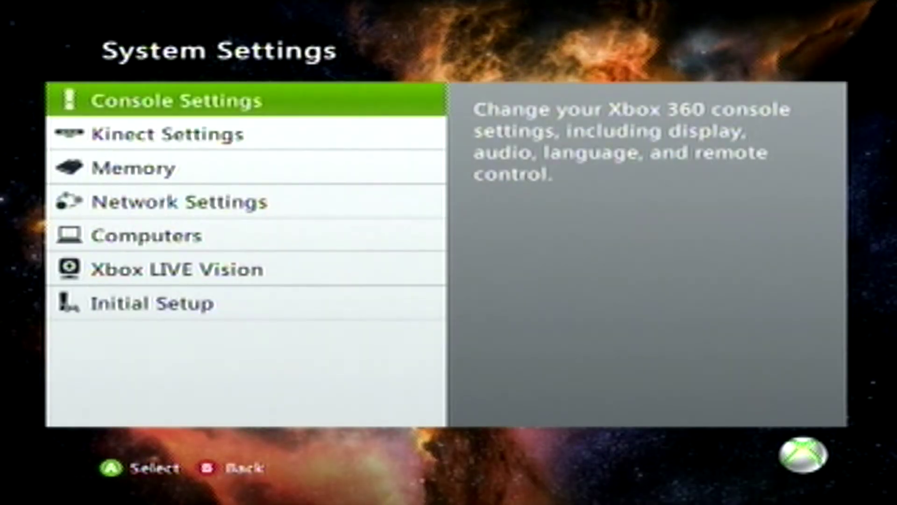
key("Return")
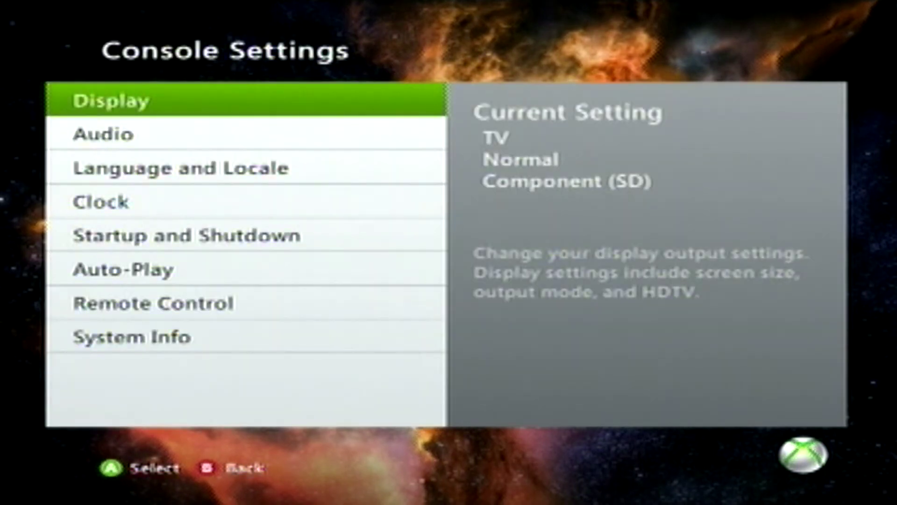
key("Return")
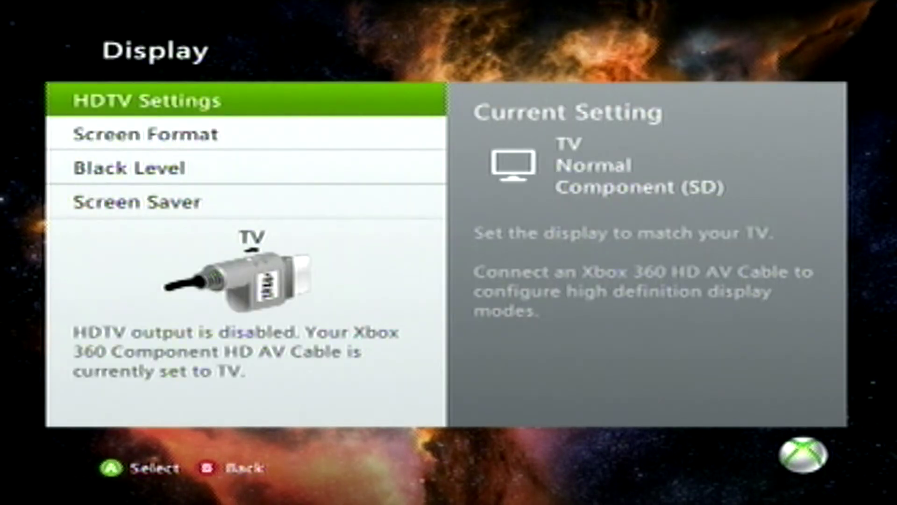
Step: Set the Screen Format to Widescreen
key("Down")
key("Return")
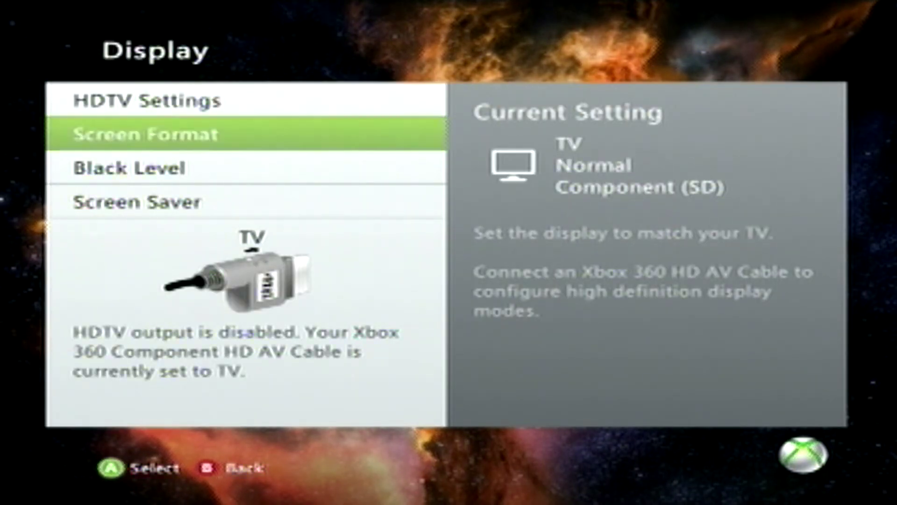
key("Down")
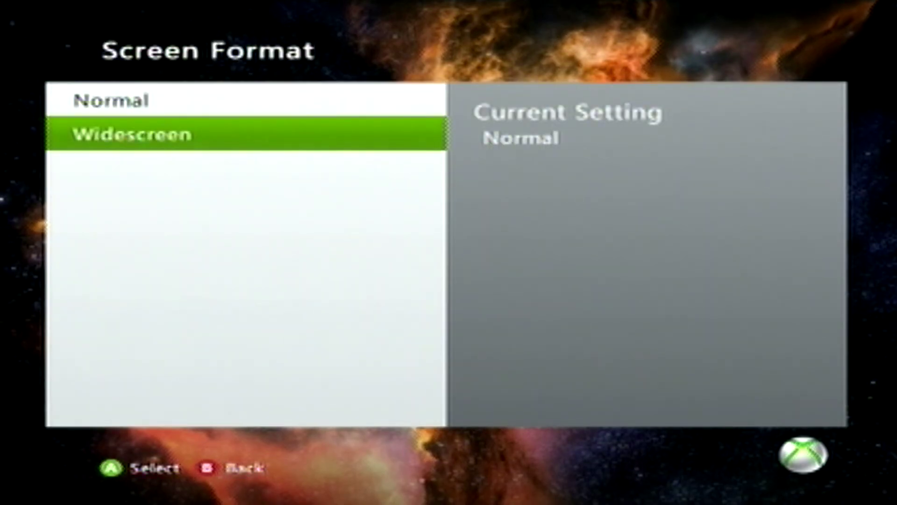
key("Return")
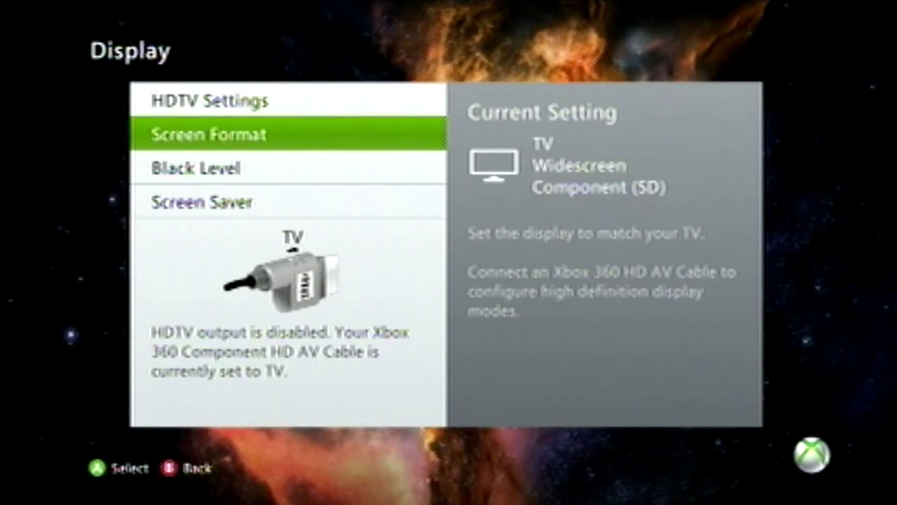
Step: Set the Black Level to Intermediate and back out to the settings list
key("Down")
key("Return")
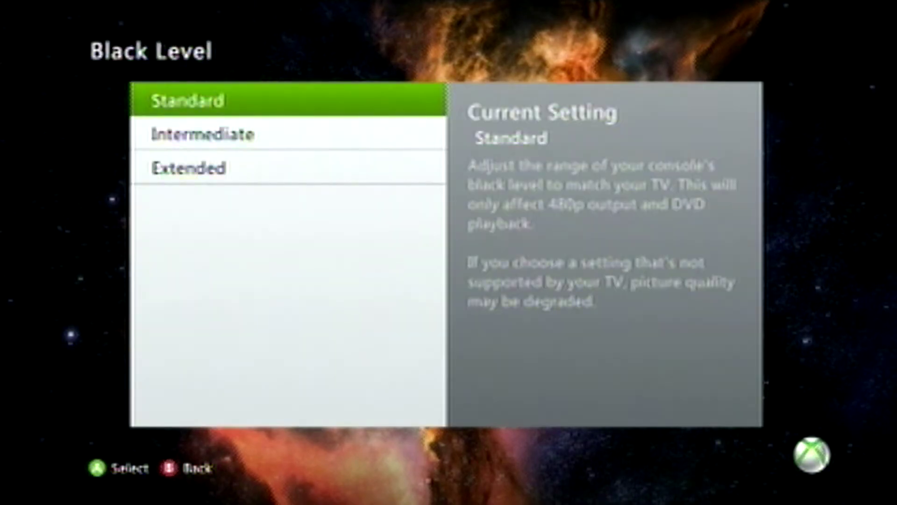
key("Down")
key("Return")
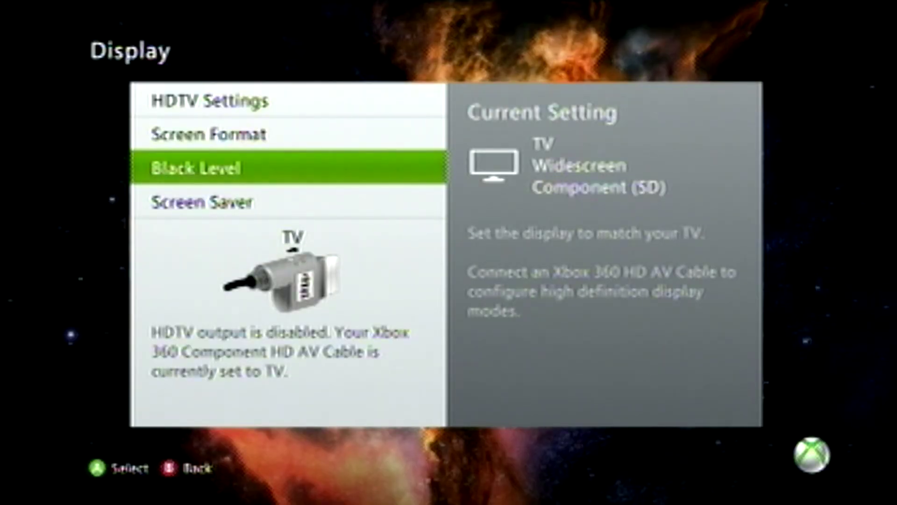
key("Escape")
key("Escape")
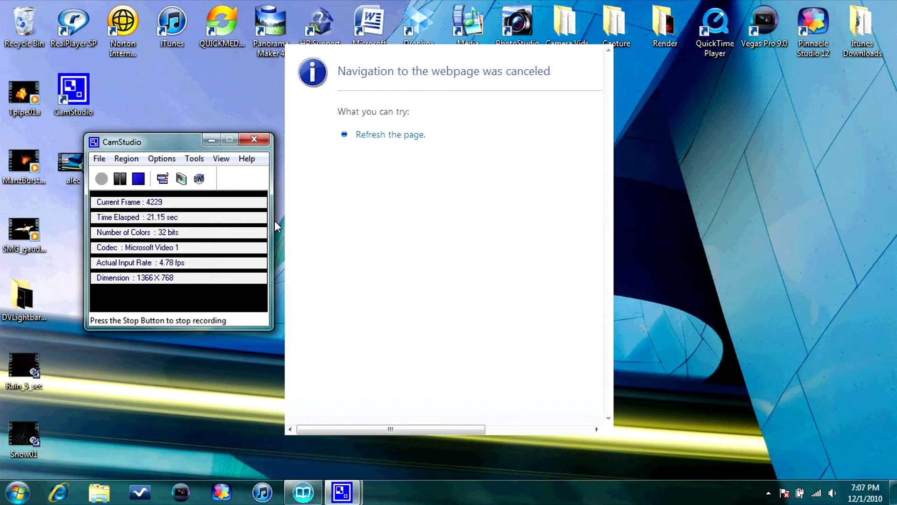
Step: Launch Pinnacle Studio Plus 12 from the taskbar
left_click(218, 493)
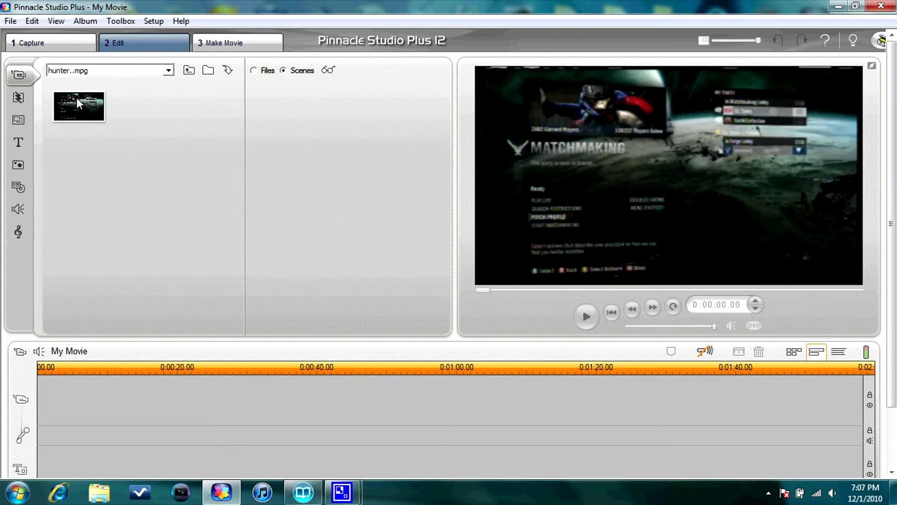
Step: In Capture, choose the video source and set webcam sharpness slightly below middle
left_click(66, 44)
left_click(366, 168)
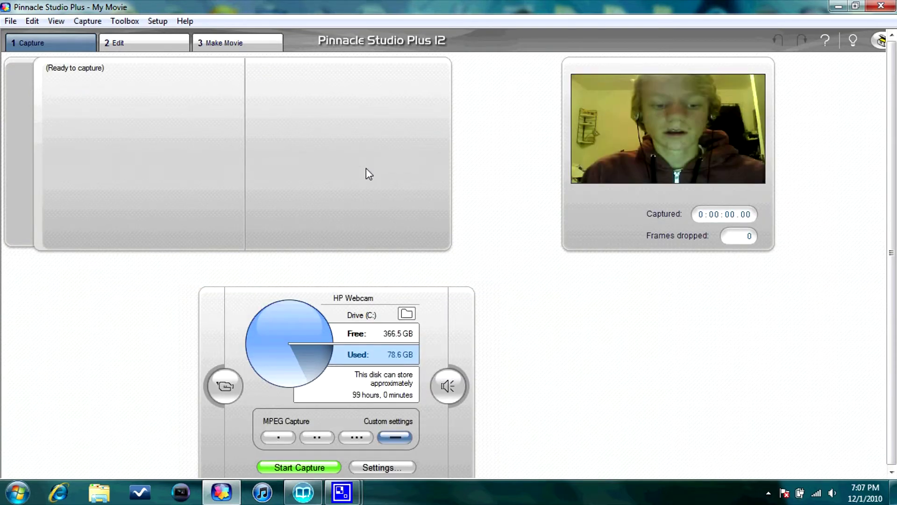
left_click(231, 382)
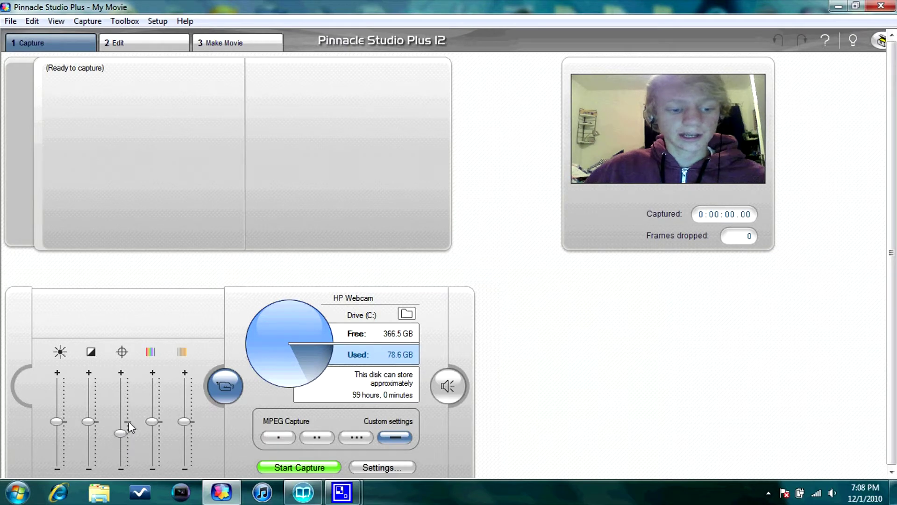
left_click_drag(127, 446, 135, 348)
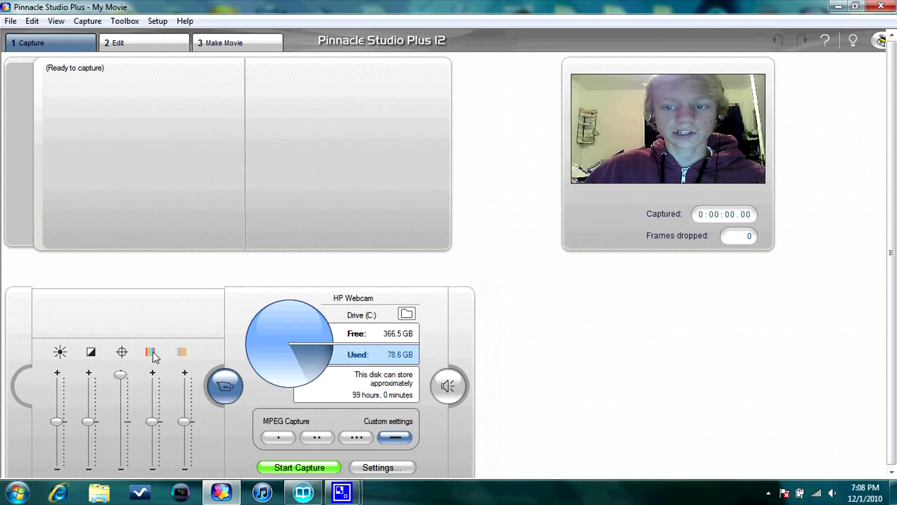
left_click_drag(145, 399, 137, 425)
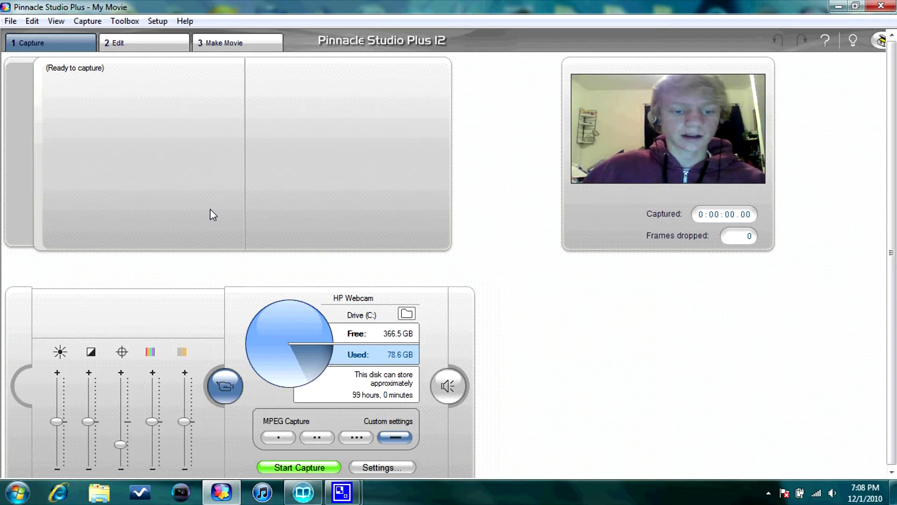
Step: Set the capture format to MPEG-1/2, Custom quality, MPEG2 type, 8400 Kbits/sec data rate
left_click(386, 467)
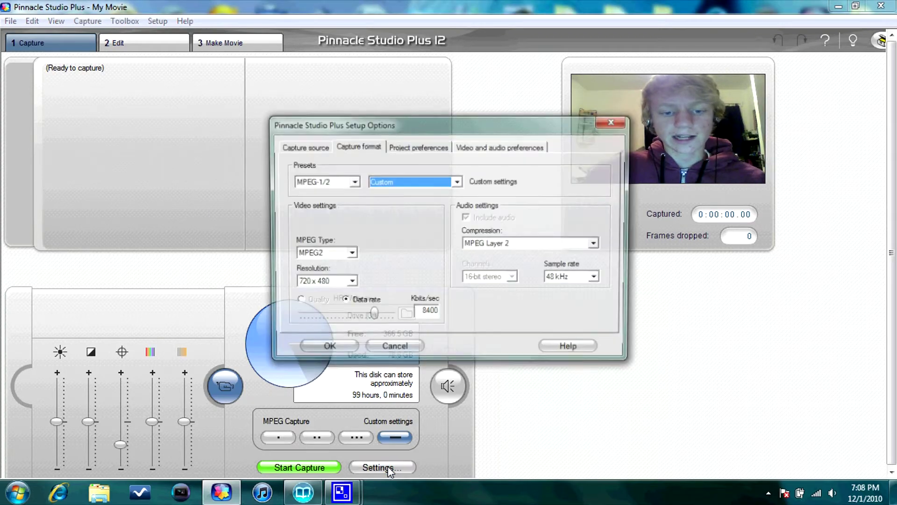
left_click(353, 182)
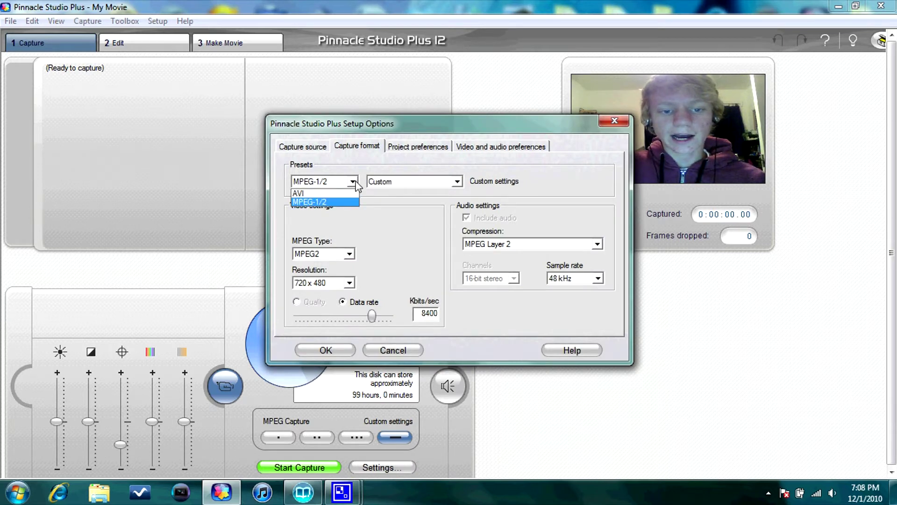
left_click(326, 202)
left_click(458, 182)
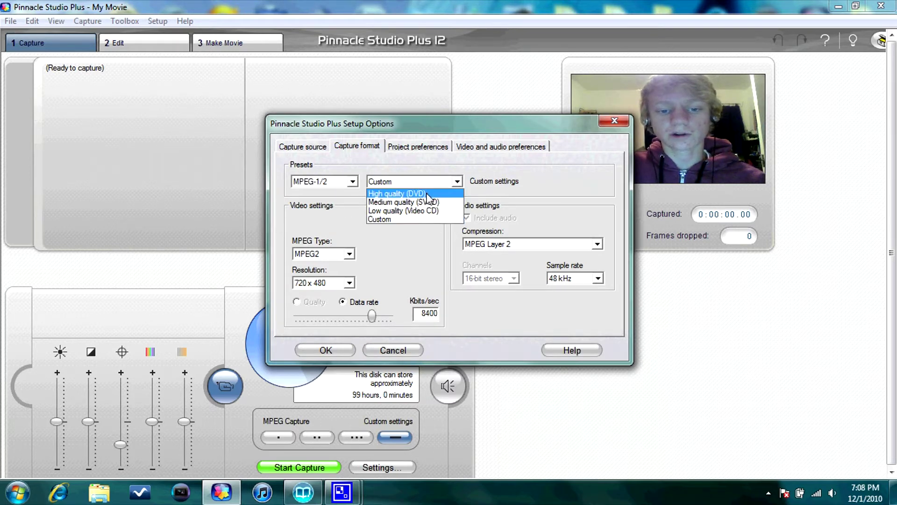
left_click(411, 220)
left_click(348, 254)
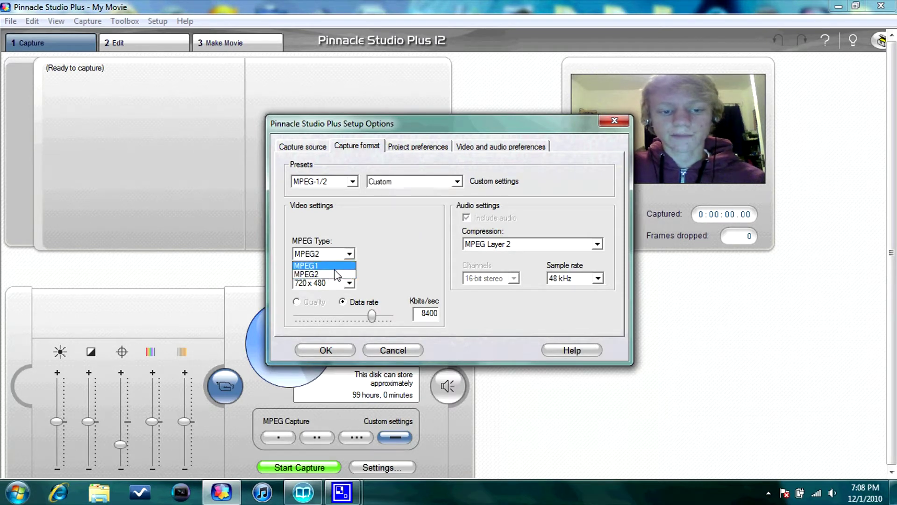
left_click(337, 274)
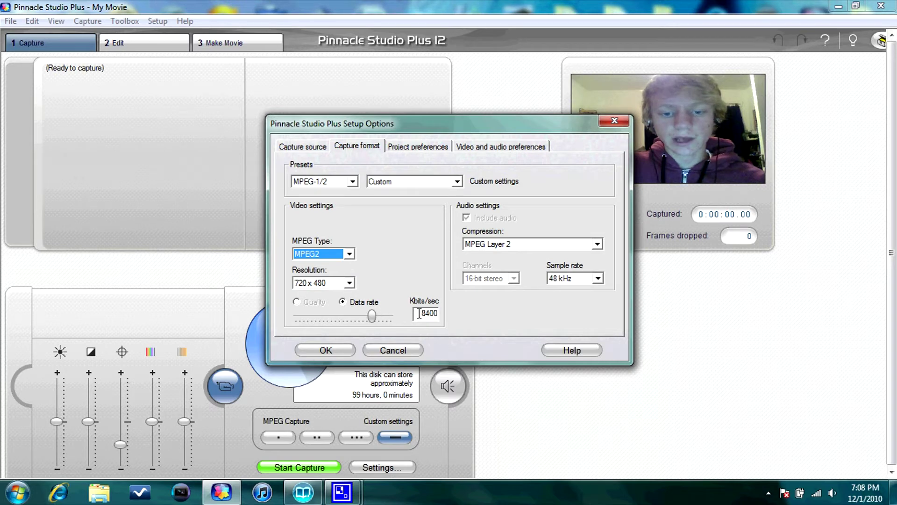
left_click_drag(418, 313, 446, 313)
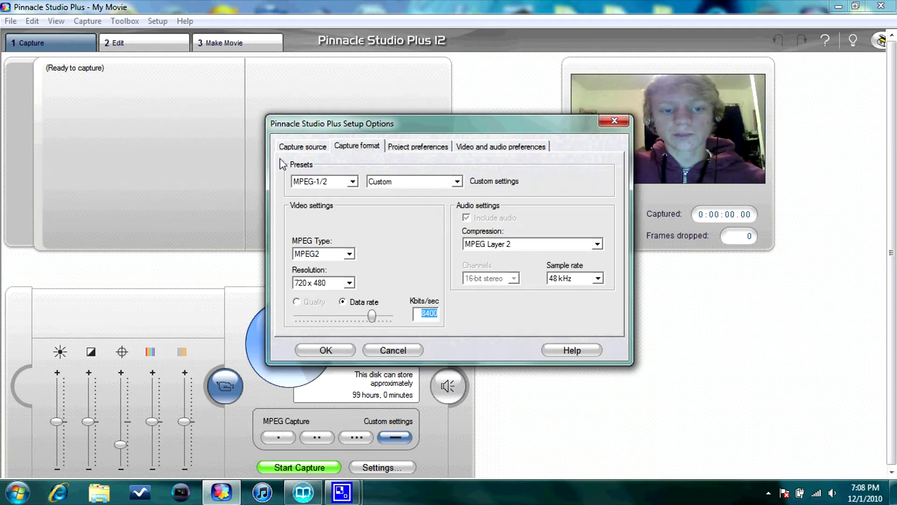
left_click(291, 148)
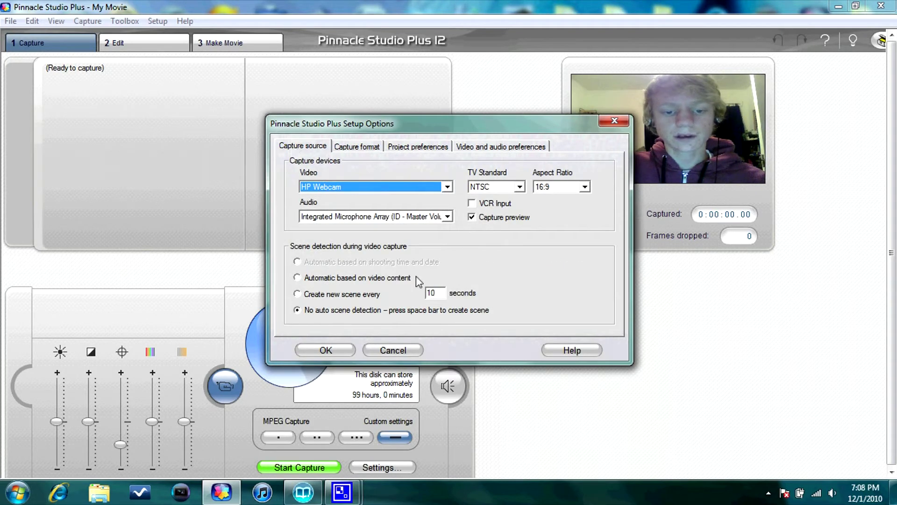
Step: Choose no auto scene detection, confirm the setup options, and close Pinnacle Studio
left_click(299, 310)
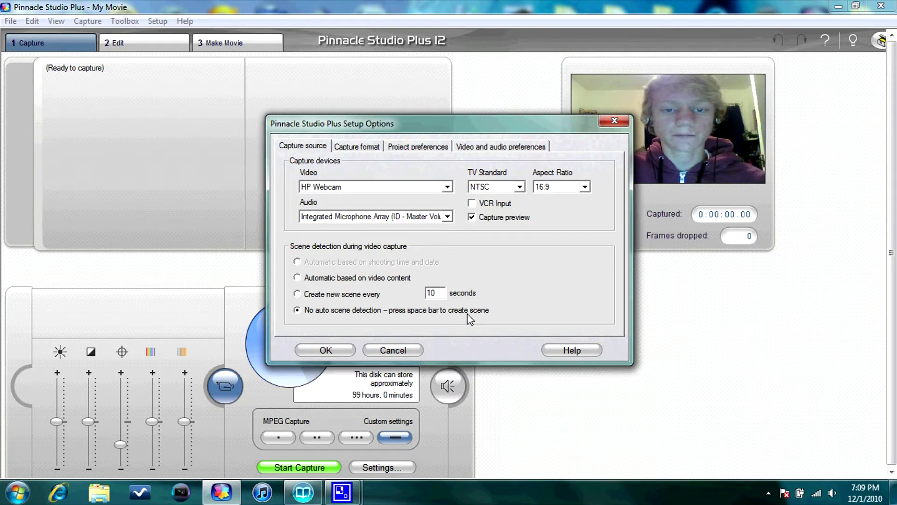
left_click(334, 348)
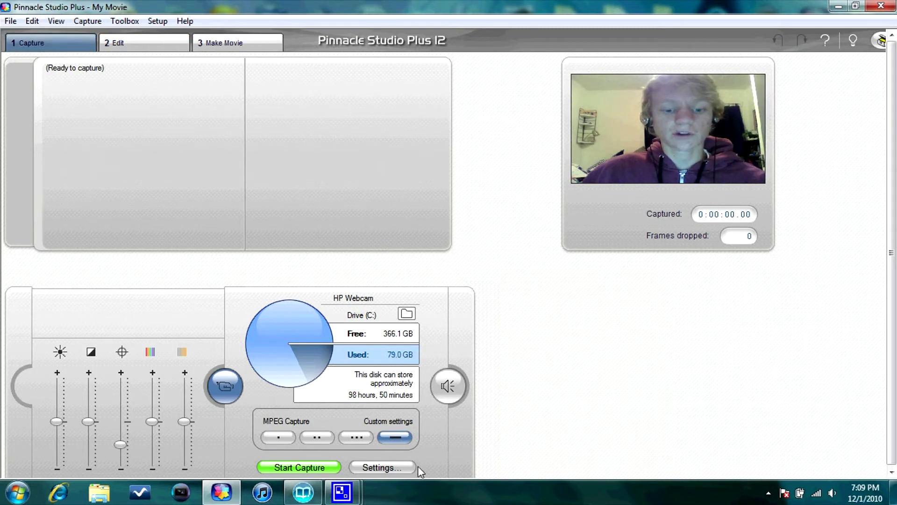
left_click(881, 6)
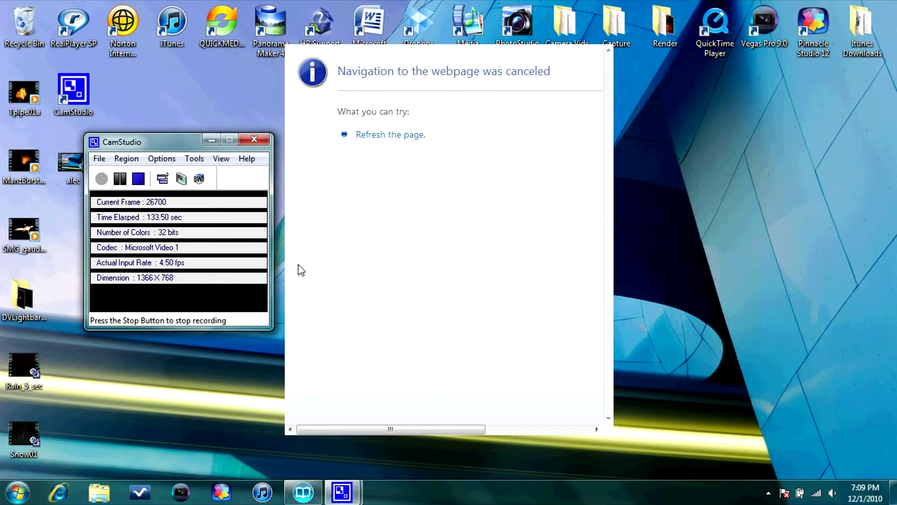
Step: Launch Vegas Pro 9.0 from the taskbar
left_click(187, 490)
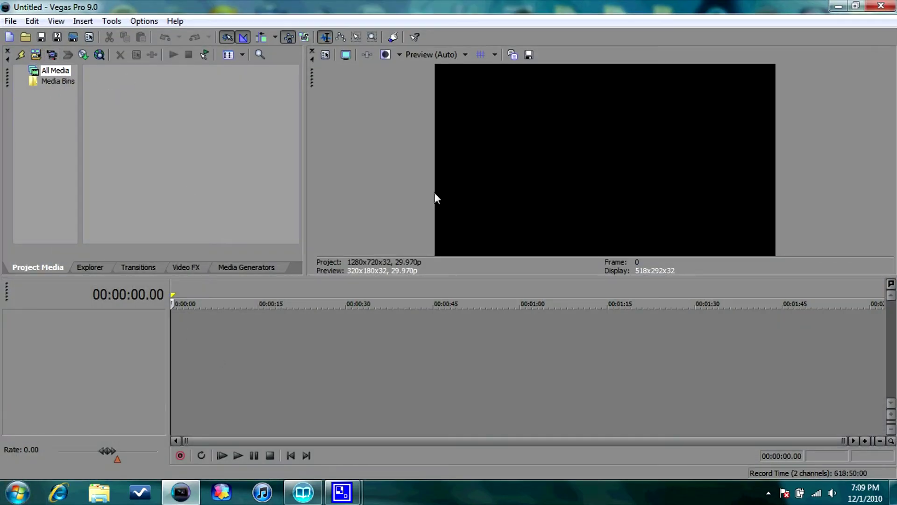
Step: Import hd dazzle.mpg from the Capture folder and drop it onto the timeline
left_click(33, 55)
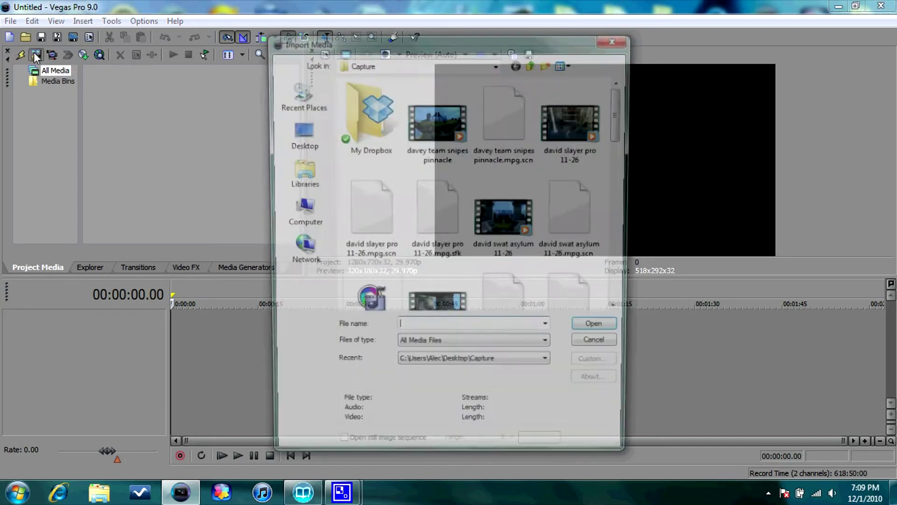
left_click(388, 60)
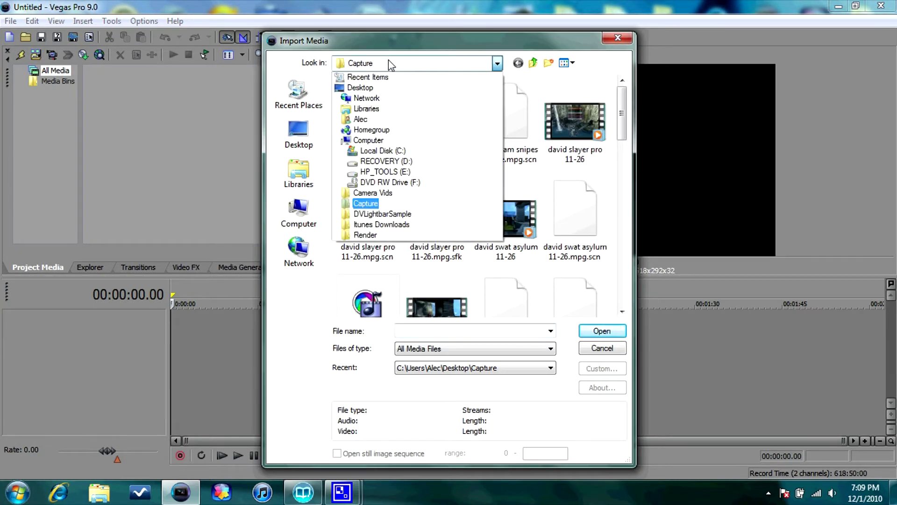
left_click(388, 60)
left_click_drag(622, 116, 632, 222)
left_click(353, 252)
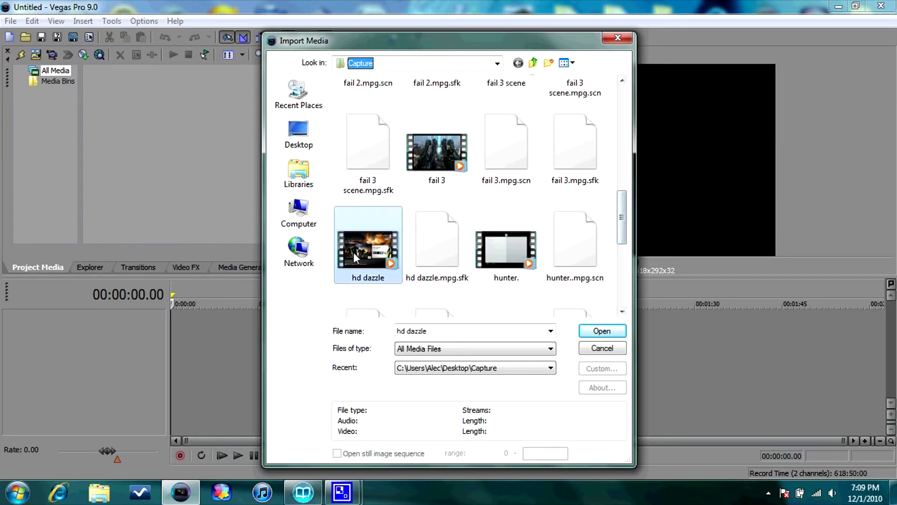
left_click(610, 332)
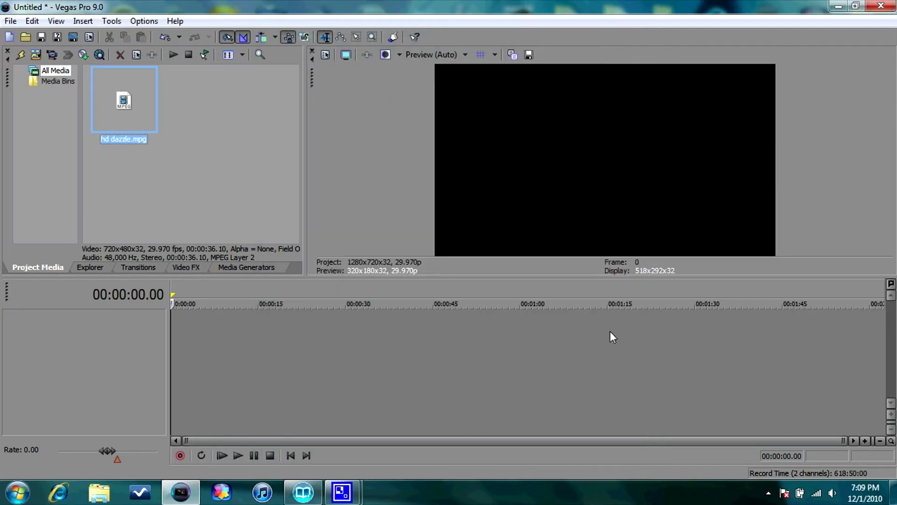
left_click_drag(122, 93, 175, 354)
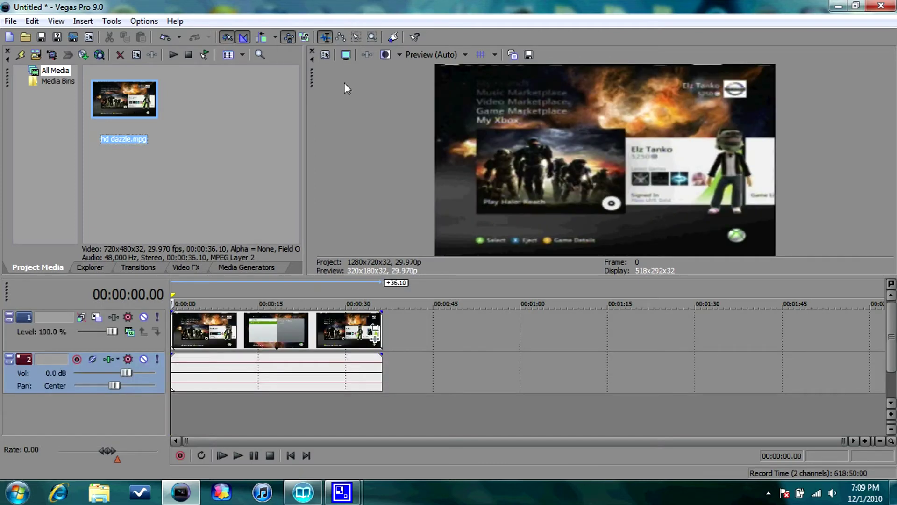
left_click(425, 55)
Step: Set preview quality to Best (Full), go to 00:00:21.00, and open the clip's Event Pan/Crop
mouse_move(434, 109)
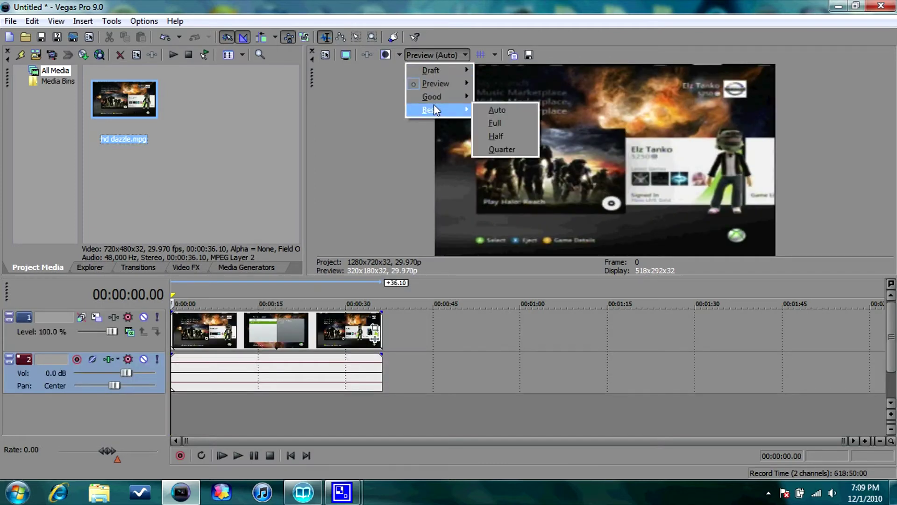
left_click(506, 122)
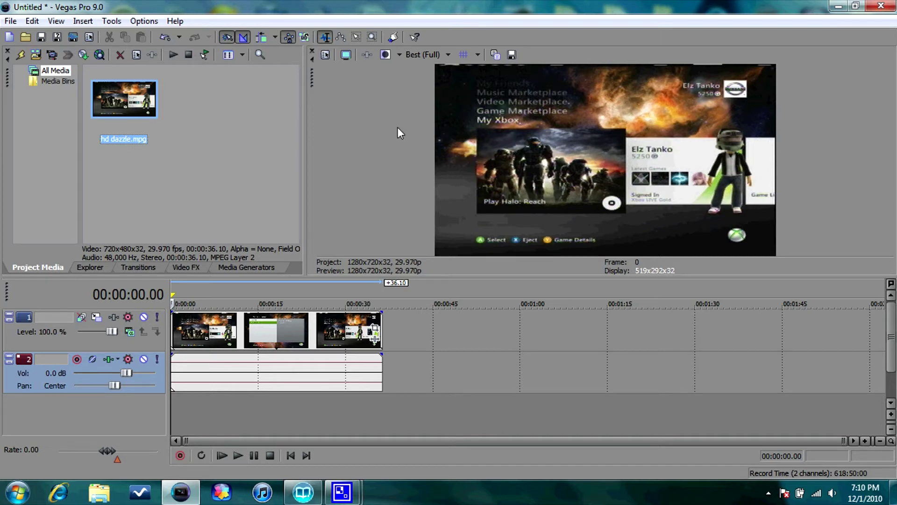
left_click(293, 326)
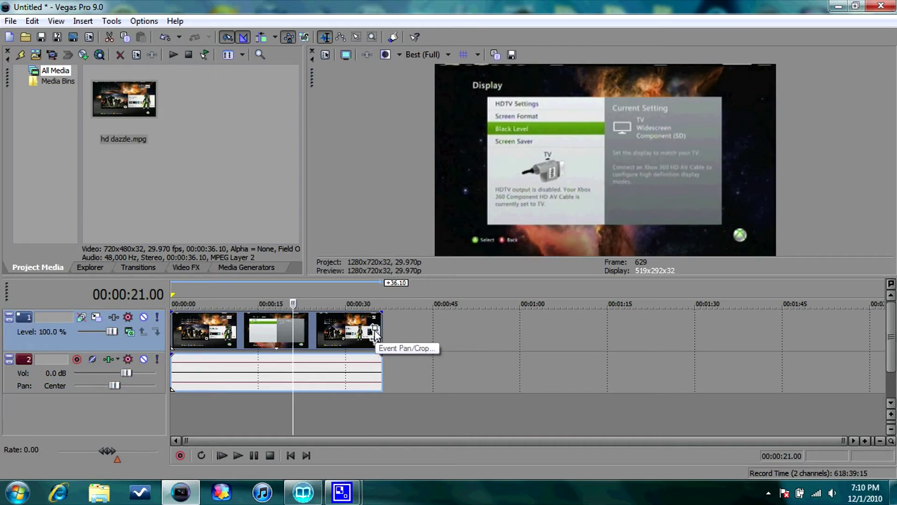
left_click(375, 333)
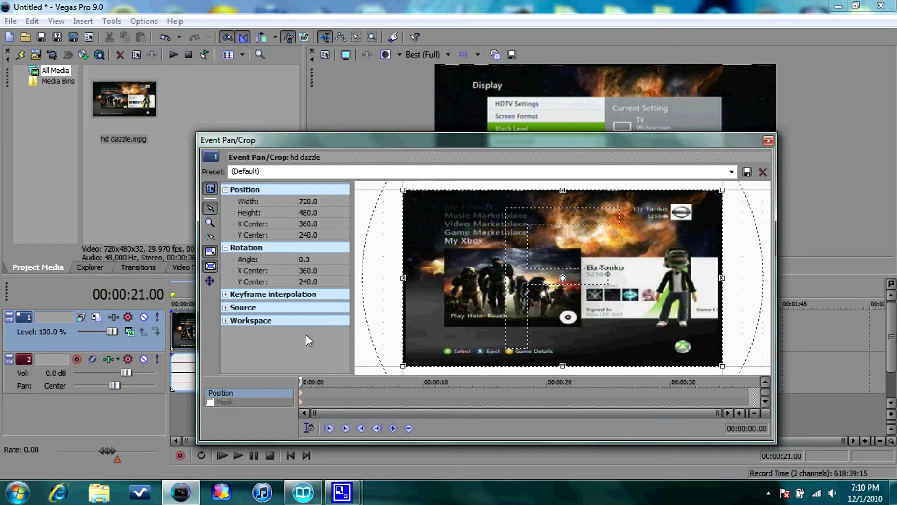
Step: Reduce the pan/crop Width from 720.0 to 702.0
left_click(319, 201)
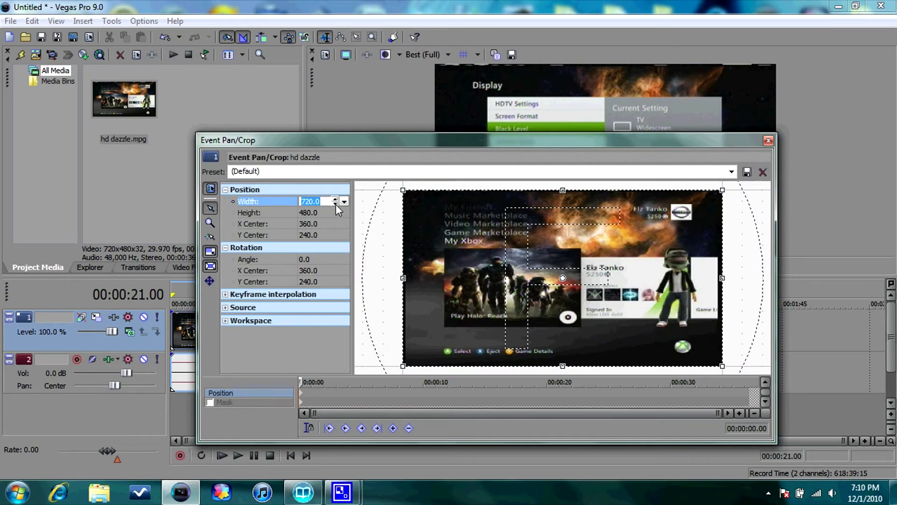
left_click(335, 204)
left_click(335, 204)
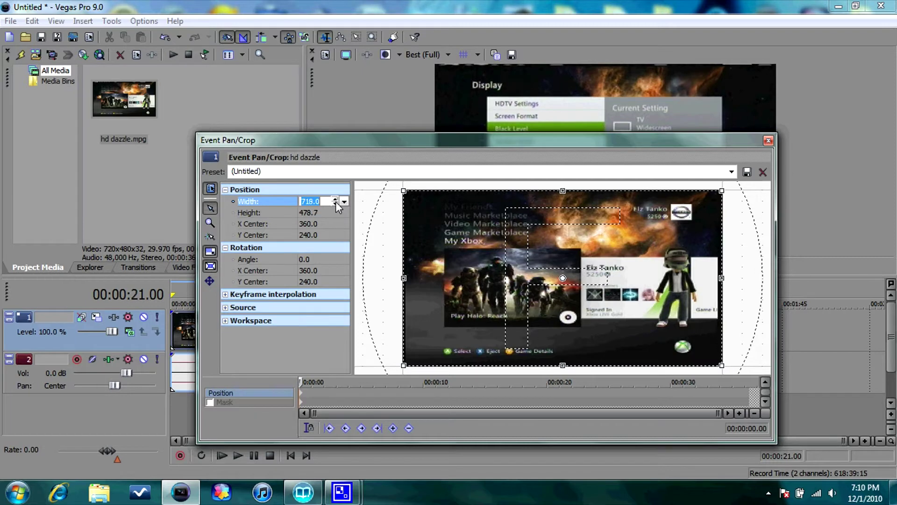
left_click(335, 204)
left_click(335, 204)
left_click(335, 204)
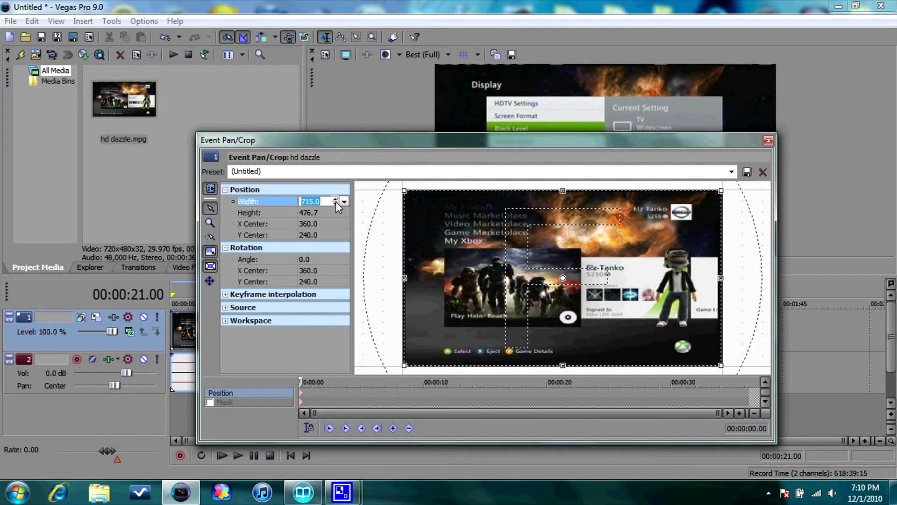
left_click(335, 202)
left_click(336, 201)
left_click(336, 202)
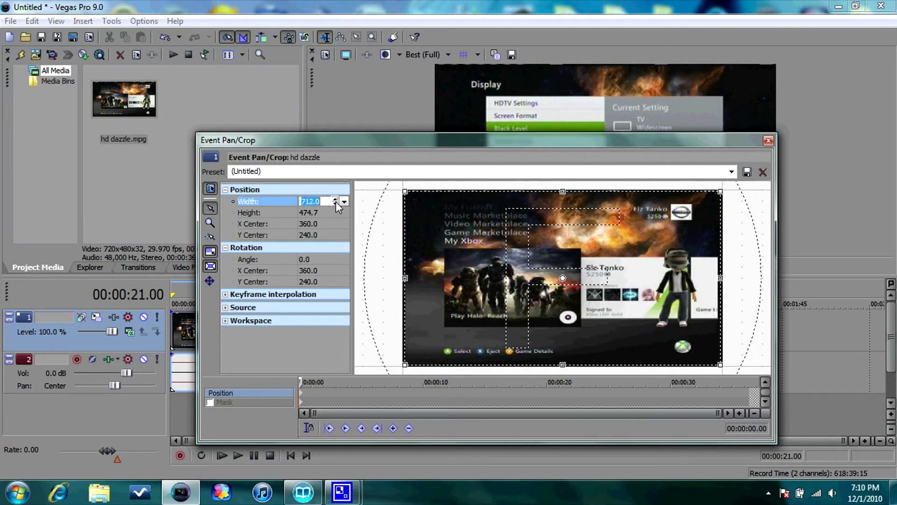
left_click(335, 202)
left_click(335, 203)
left_click(335, 204)
left_click(335, 203)
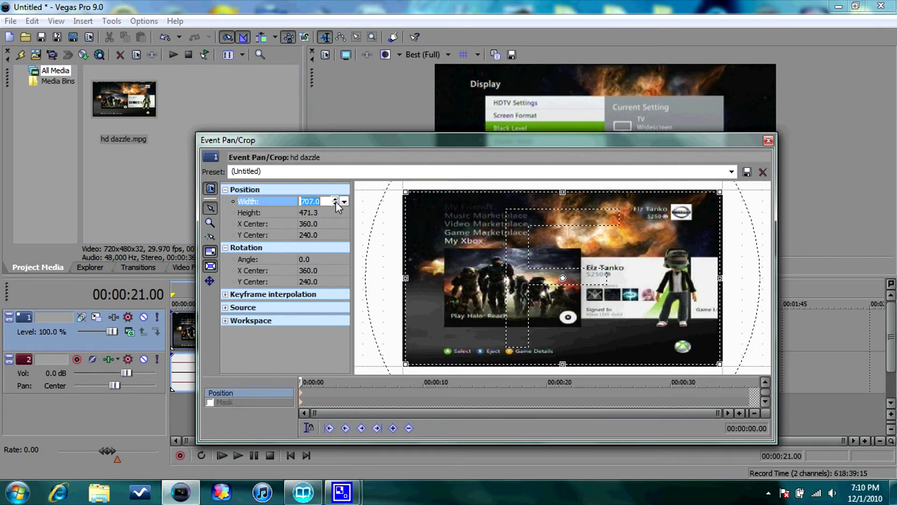
left_click(335, 203)
left_click(335, 203)
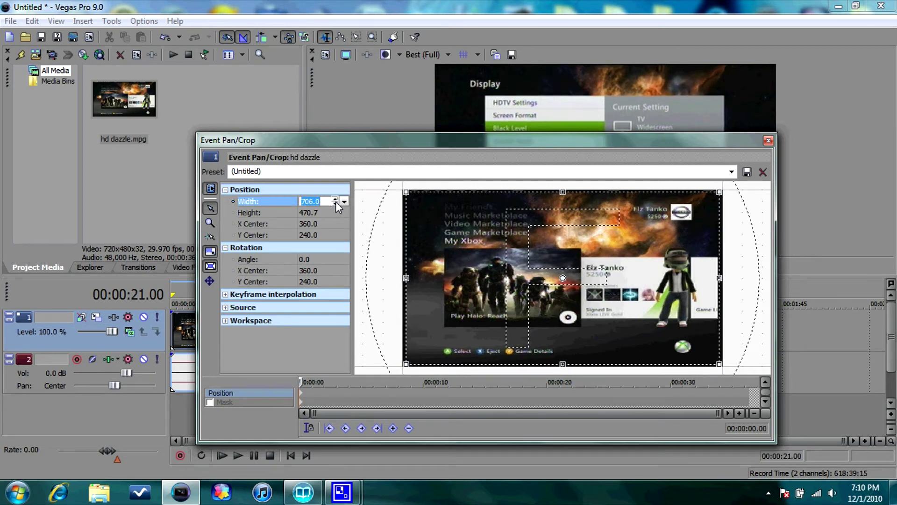
left_click(335, 204)
left_click(336, 203)
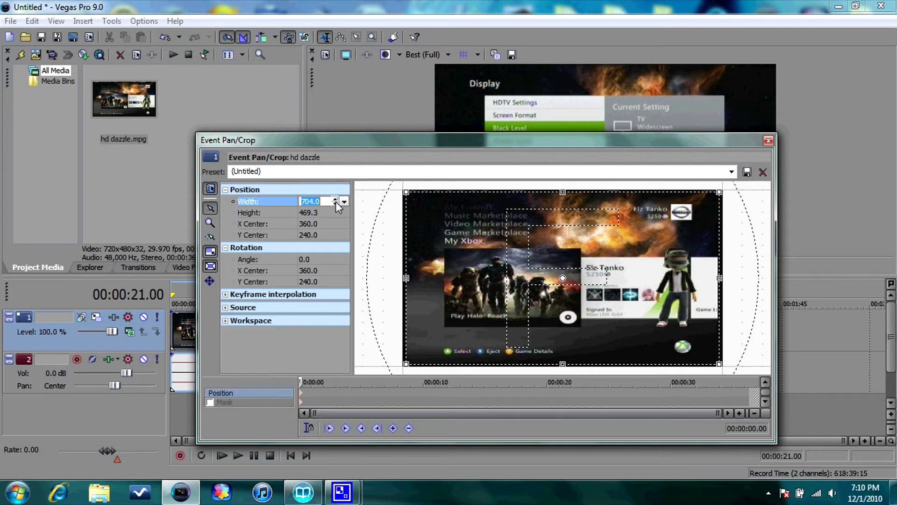
left_click(335, 203)
left_click(336, 204)
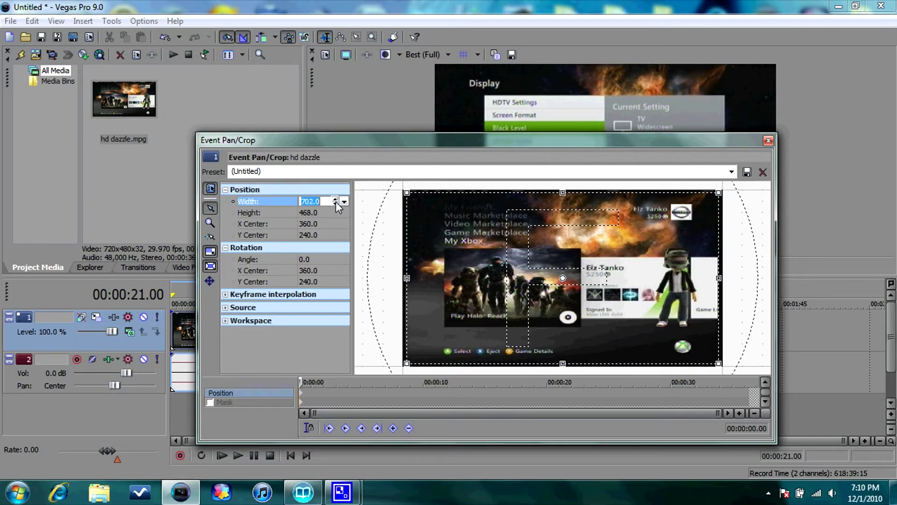
Step: Check the cropped video full screen, then close the Event Pan/Crop window
left_click(346, 55)
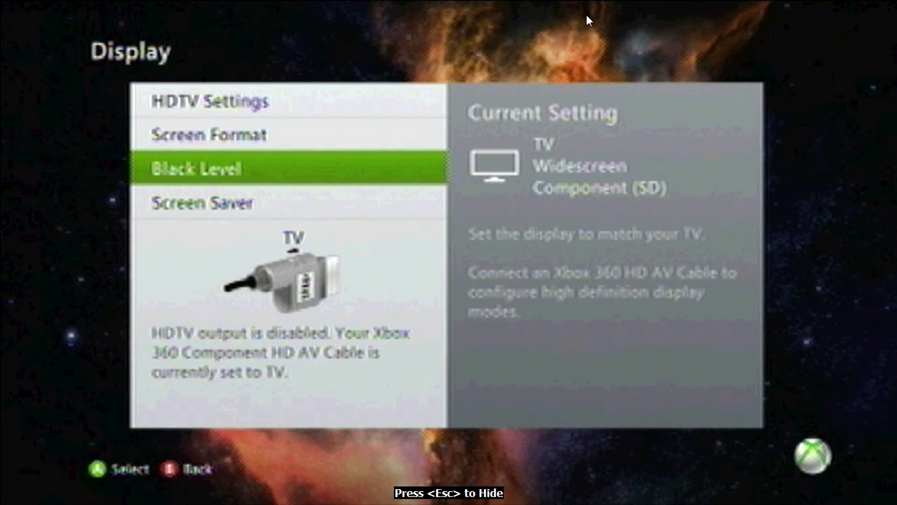
key("Escape")
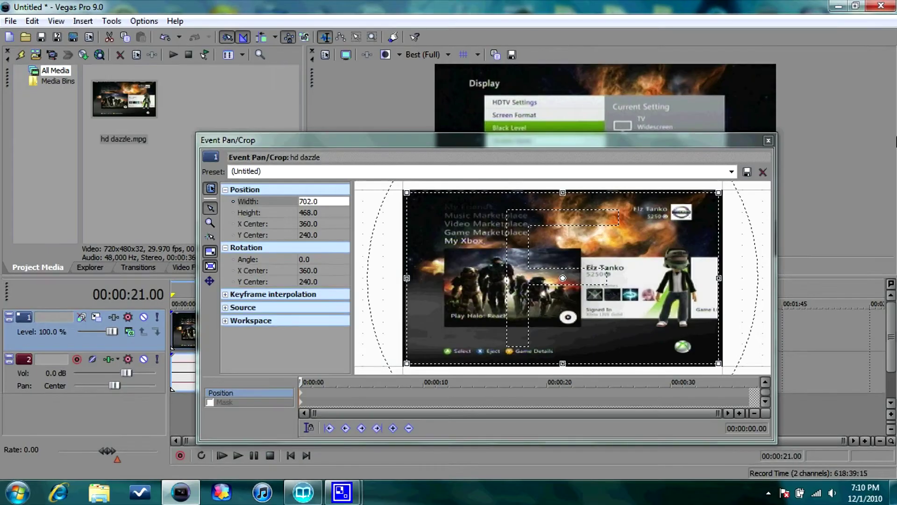
left_click(768, 141)
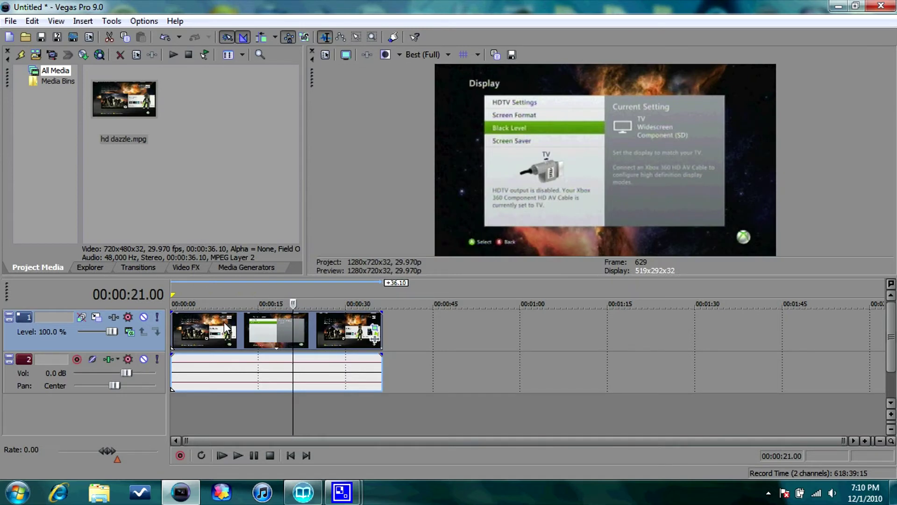
Step: Apply the Color Corrector (Secondary) 'Studio RGB to Computer RGB' preset to the hd dazzle clip
left_click(191, 268)
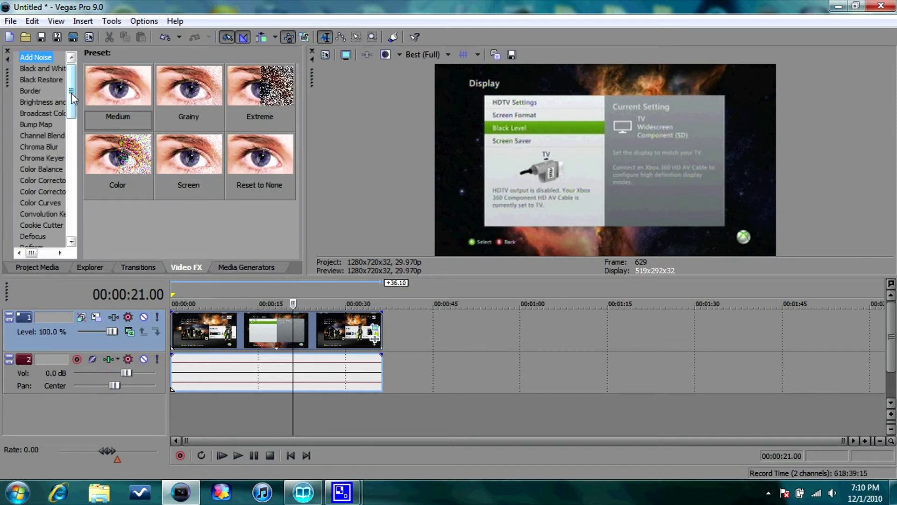
left_click_drag(71, 93, 72, 106)
left_click(53, 141)
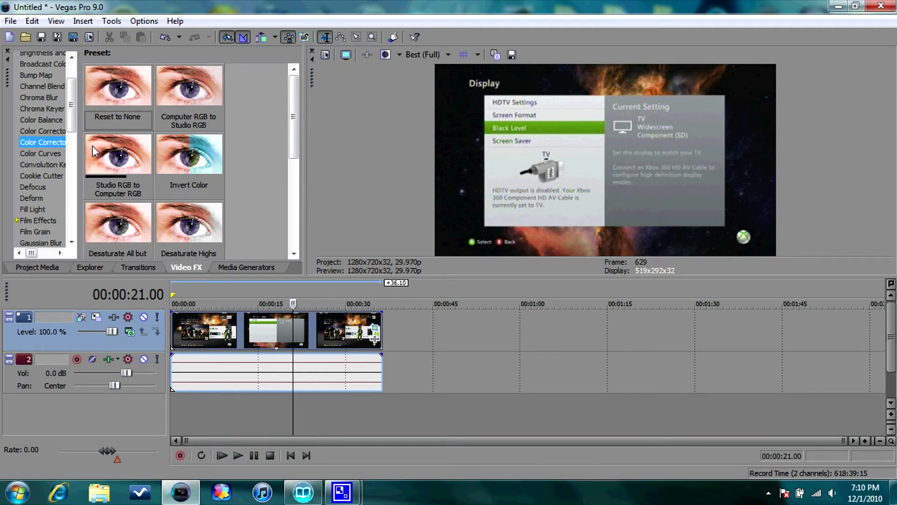
left_click_drag(92, 145, 230, 330)
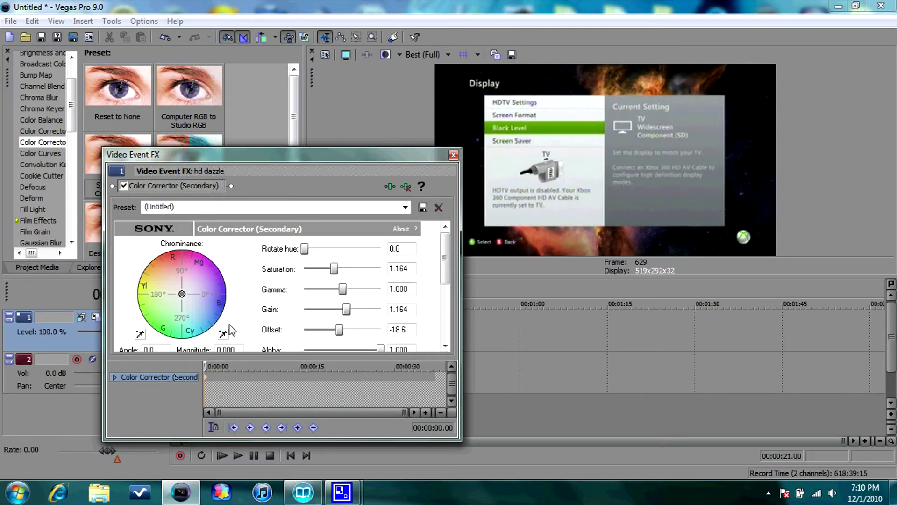
left_click(453, 155)
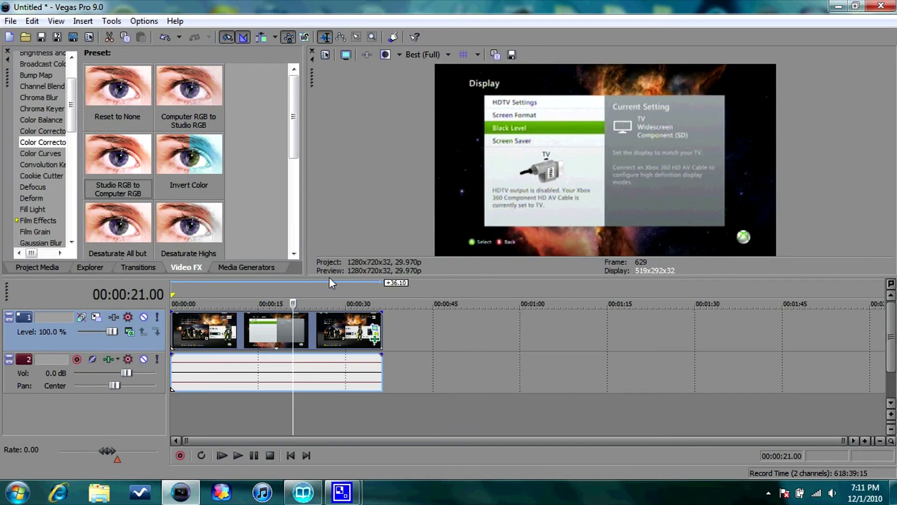
right_click(285, 330)
Step: Turn on Disable resample in the hd dazzle event's Properties and confirm
left_click(292, 322)
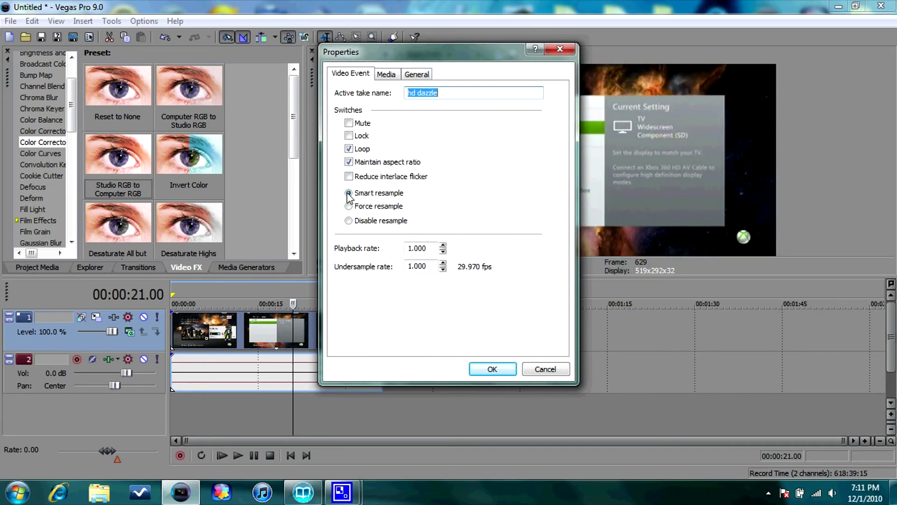
left_click(349, 221)
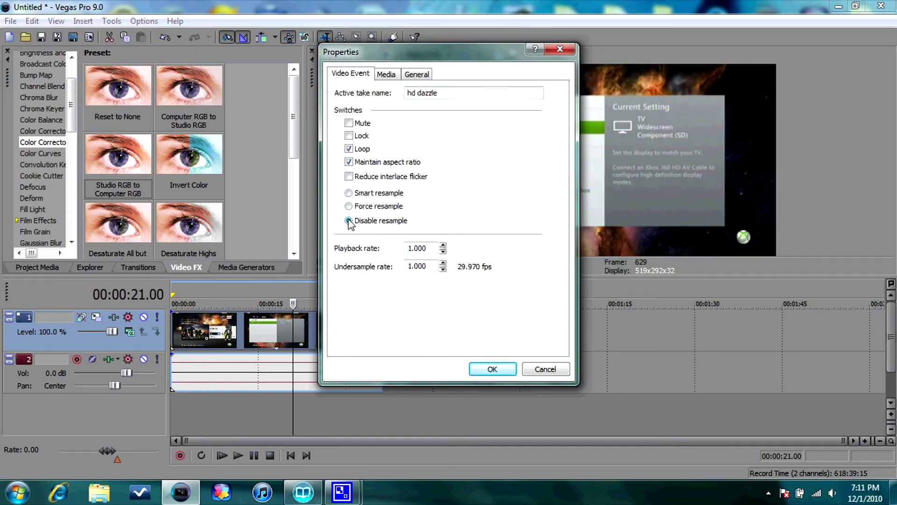
left_click(486, 369)
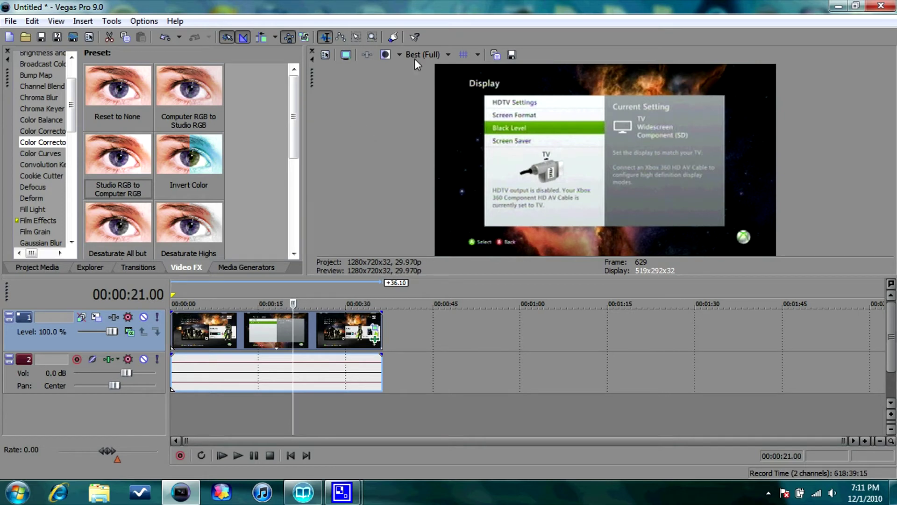
Step: Set project video to HDV 720-30p, 1280x720, Interpolate fields deinterlacing, field order None
left_click(325, 54)
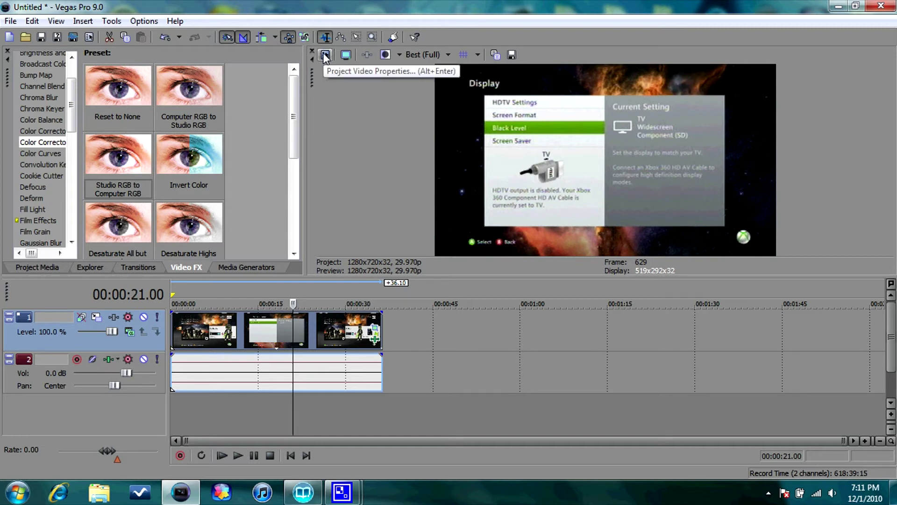
left_click(325, 54)
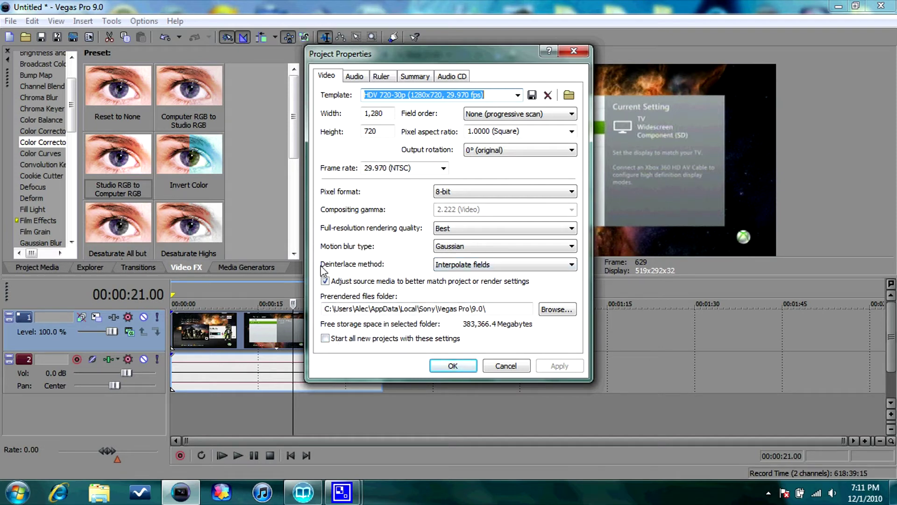
left_click(463, 265)
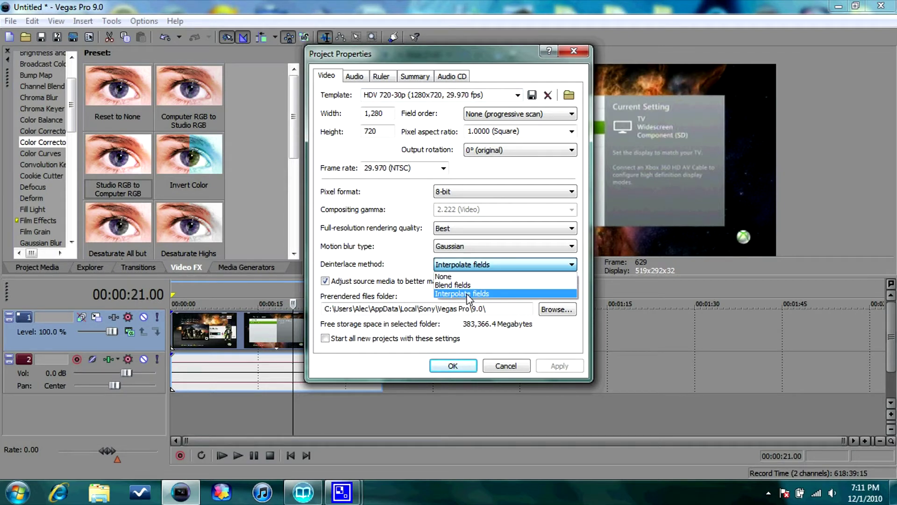
left_click(469, 294)
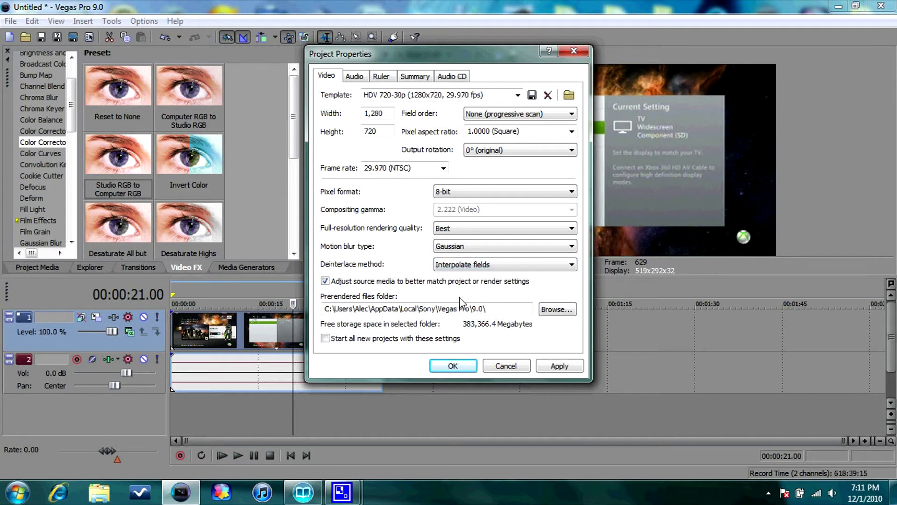
left_click(428, 97)
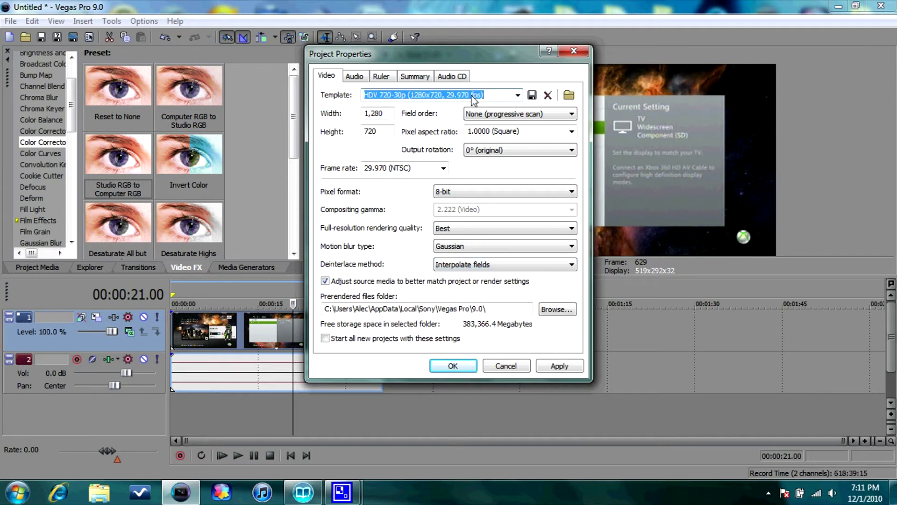
left_click(484, 117)
left_click(484, 116)
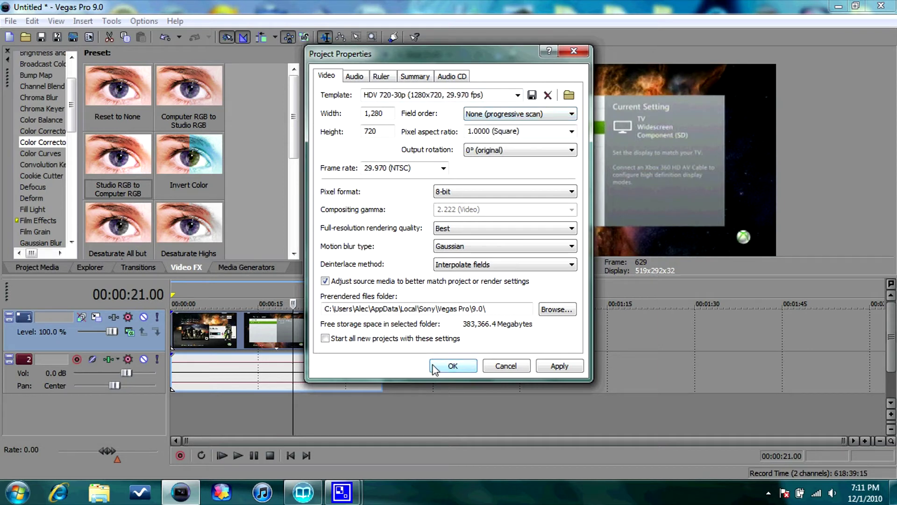
left_click(325, 282)
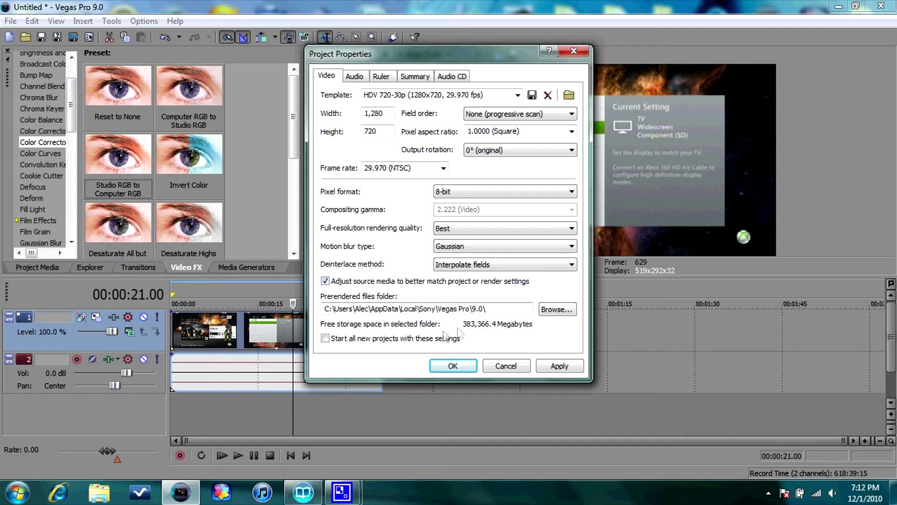
left_click(463, 365)
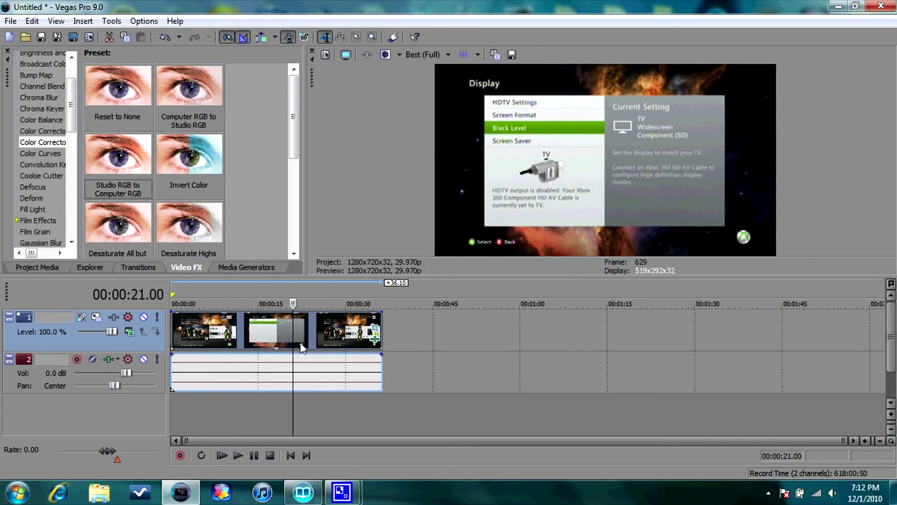
Step: Preview the timeline, then start a Render As named 'hd dazzle'
left_click(241, 454)
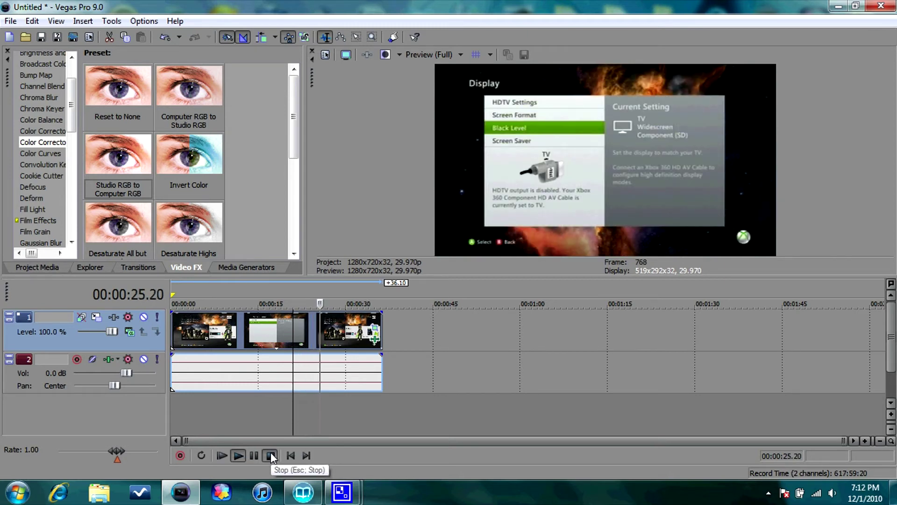
left_click(271, 453)
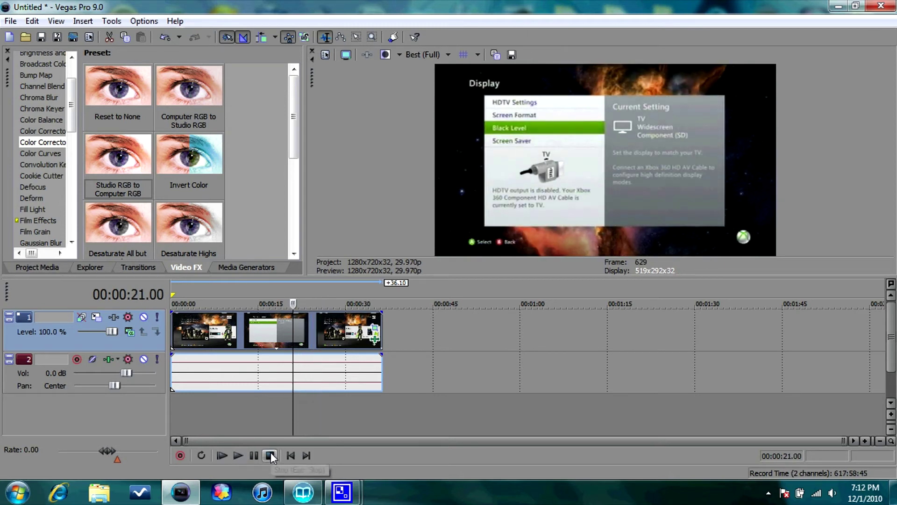
left_click(71, 37)
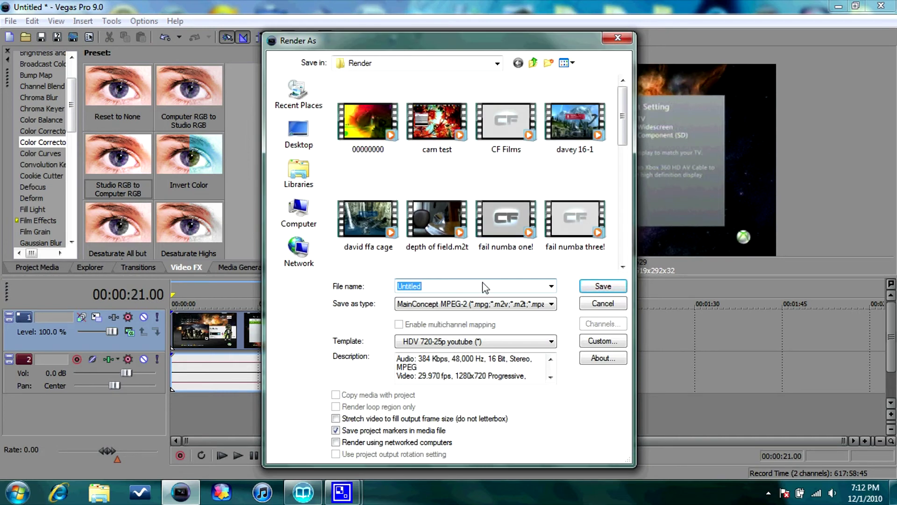
type("hd dazzle")
Step: Choose MainConcept MPEG-2 as the output format and open the HDV 720-25p youtube template's custom settings
left_click(552, 304)
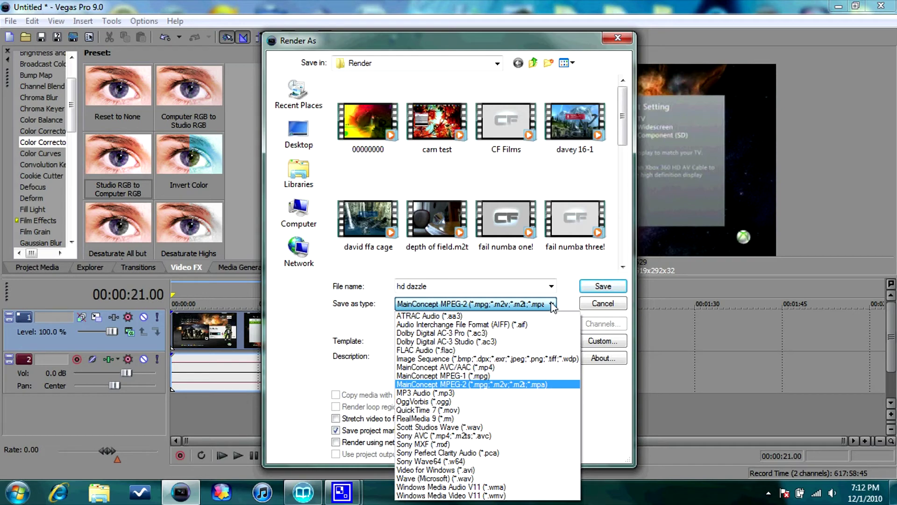
left_click(493, 383)
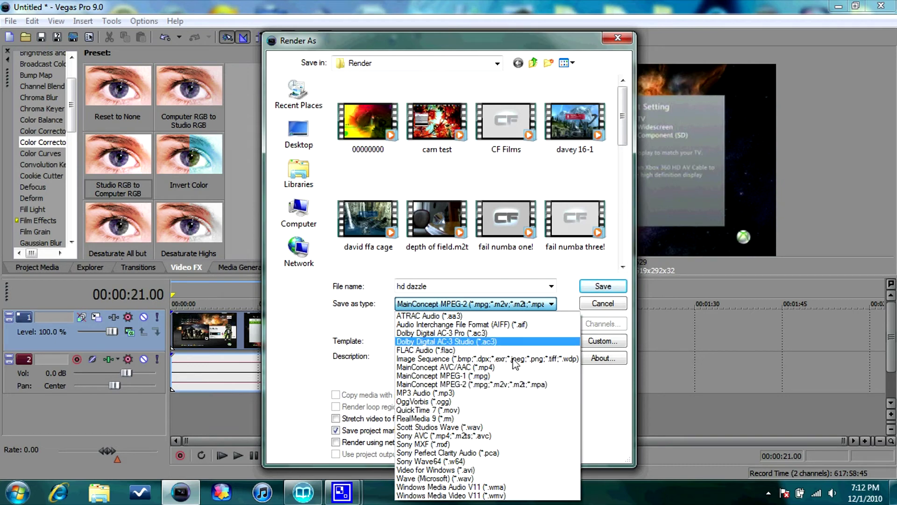
left_click(503, 496)
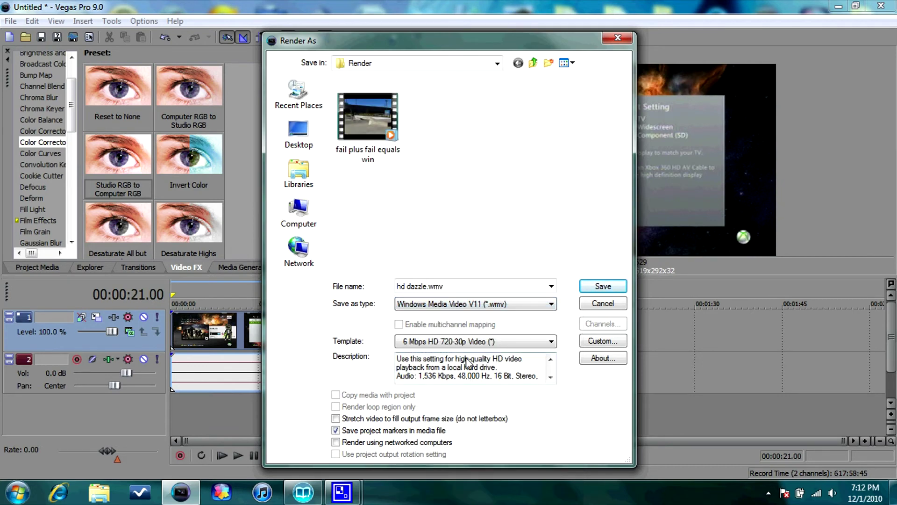
left_click(477, 305)
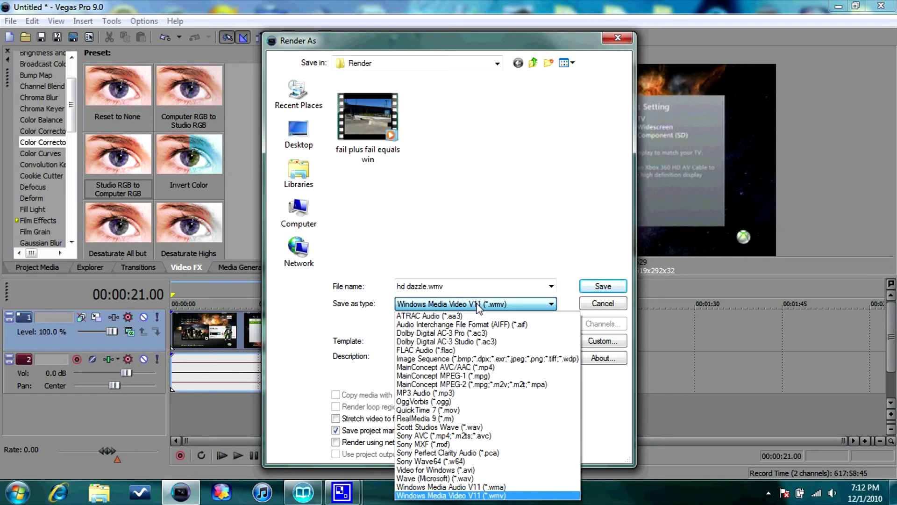
left_click(472, 384)
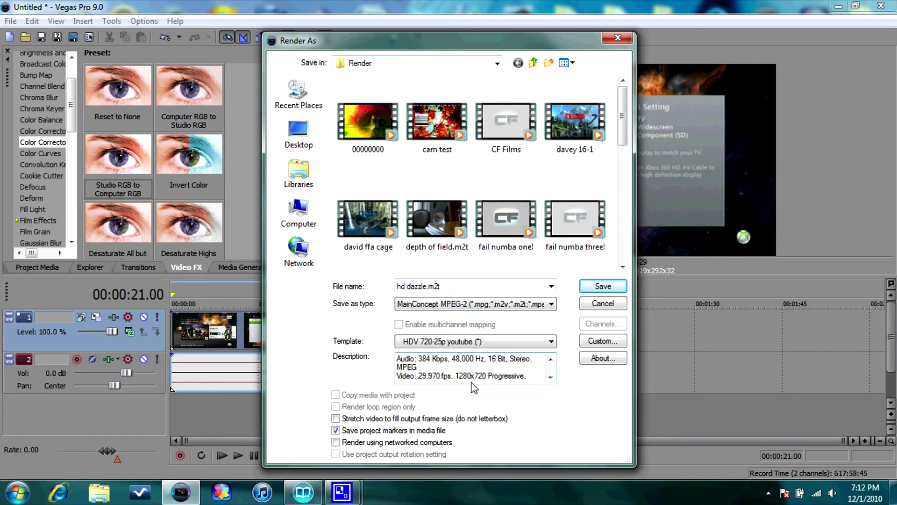
left_click(448, 309)
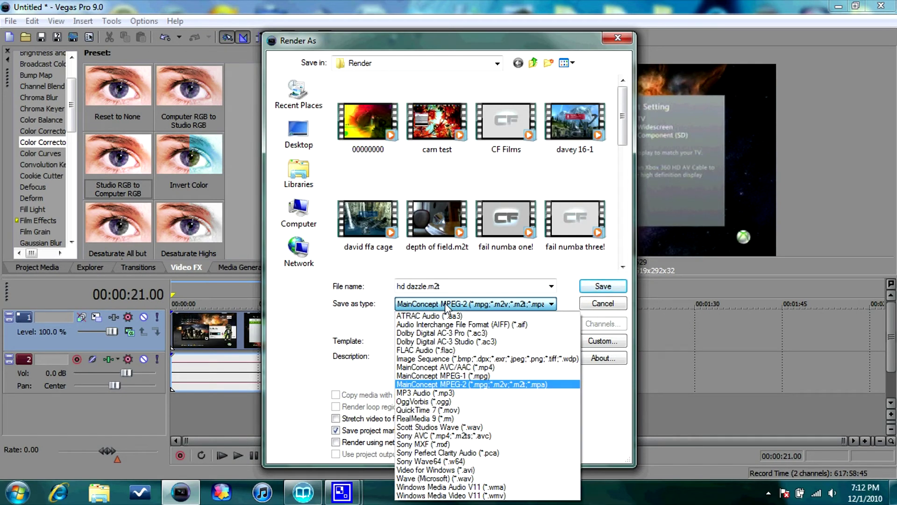
left_click(447, 308)
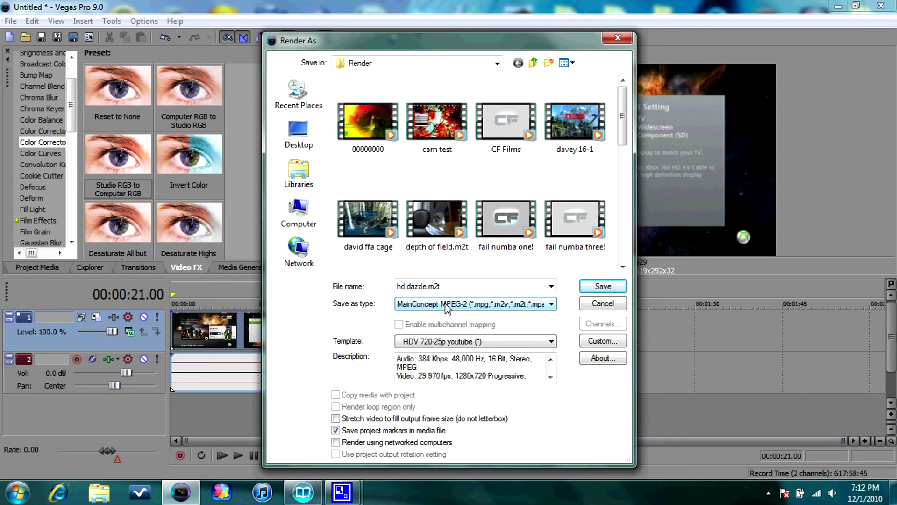
left_click(603, 341)
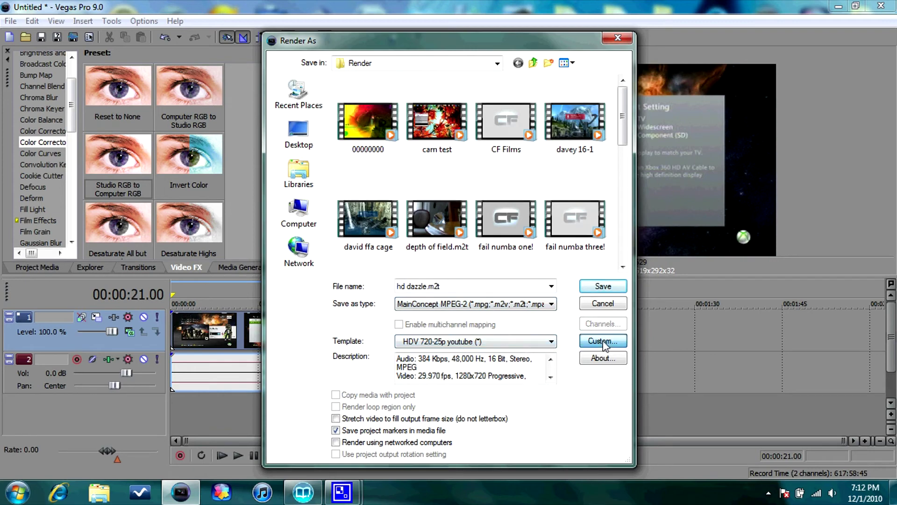
Step: Verify HDV output type, 29.970 fps and 1280x720 frame size on the Video tab
left_click(419, 173)
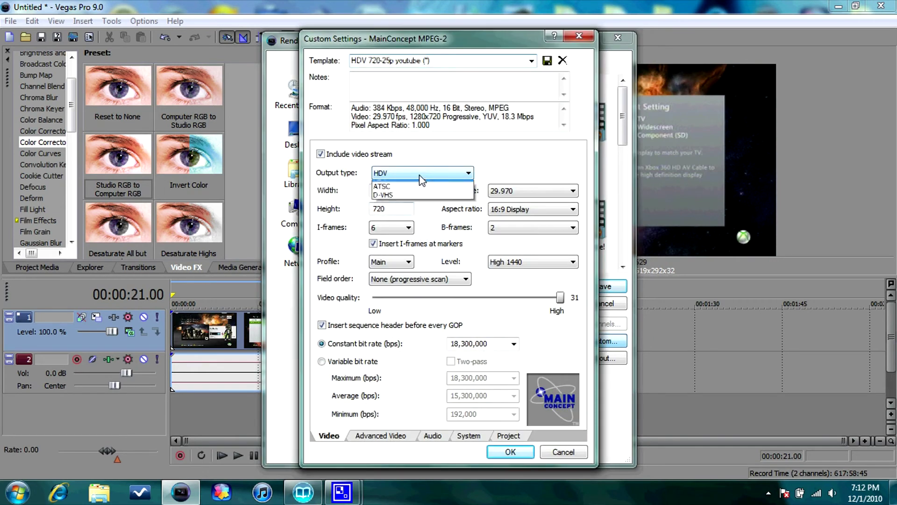
left_click(422, 176)
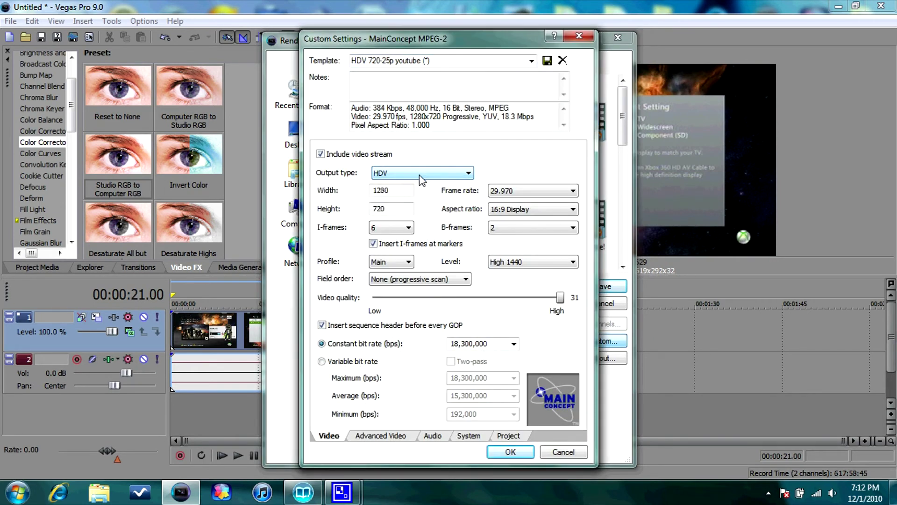
left_click(534, 192)
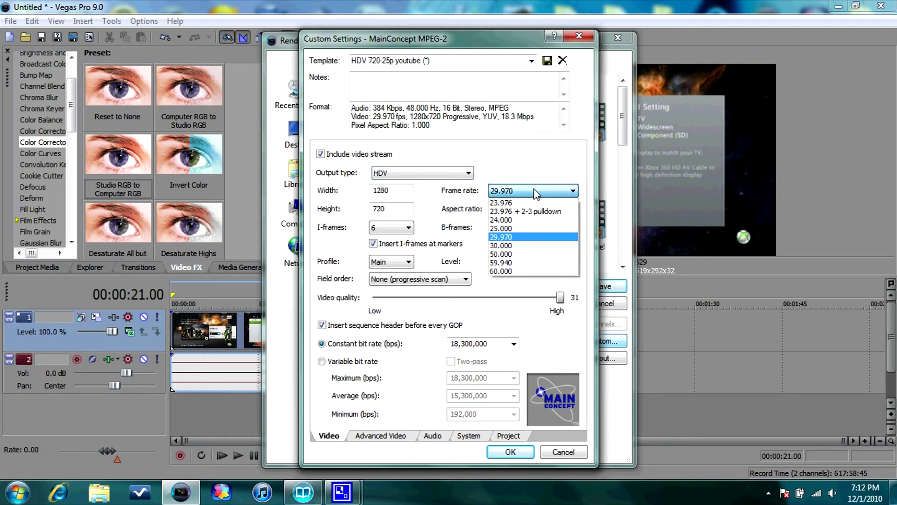
left_click(534, 192)
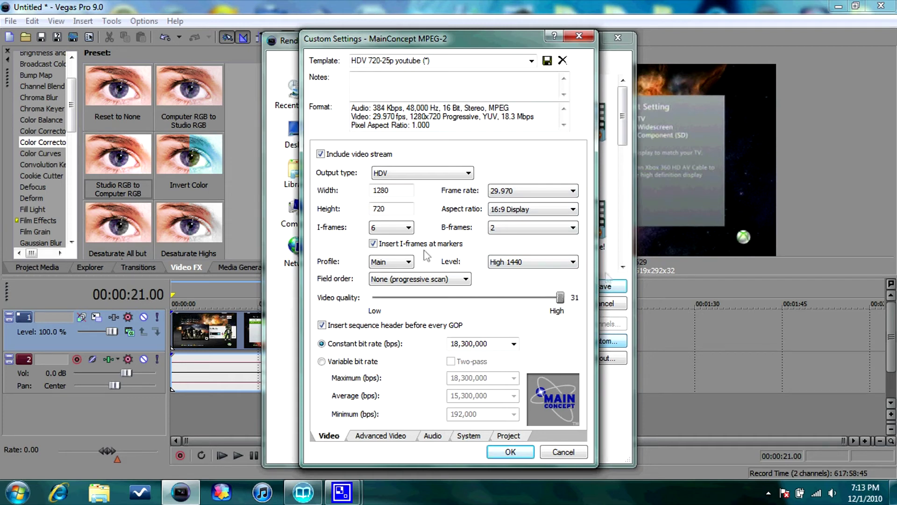
left_click(391, 210)
left_click(395, 193)
double_click(395, 192)
left_click(404, 193)
Step: Review the Advanced Video, Audio and System tabs, keep Best rendering quality, and accept
left_click(382, 434)
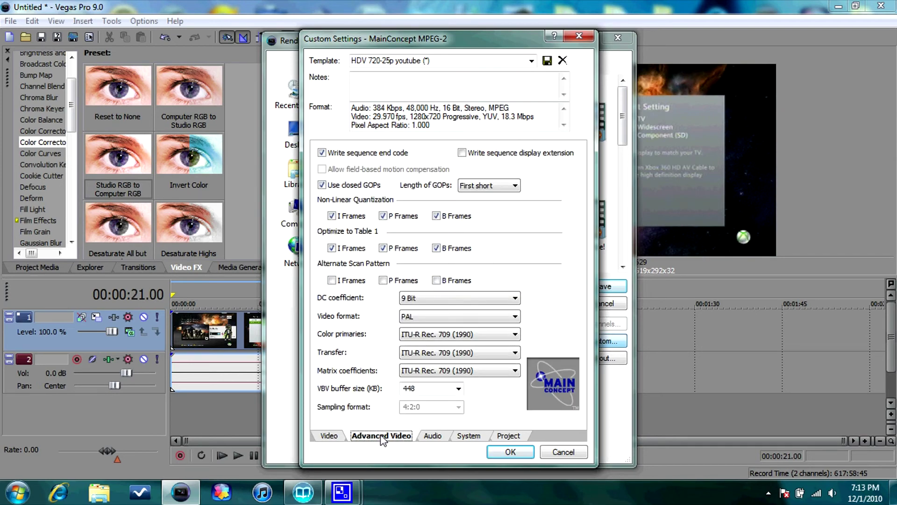
left_click(430, 435)
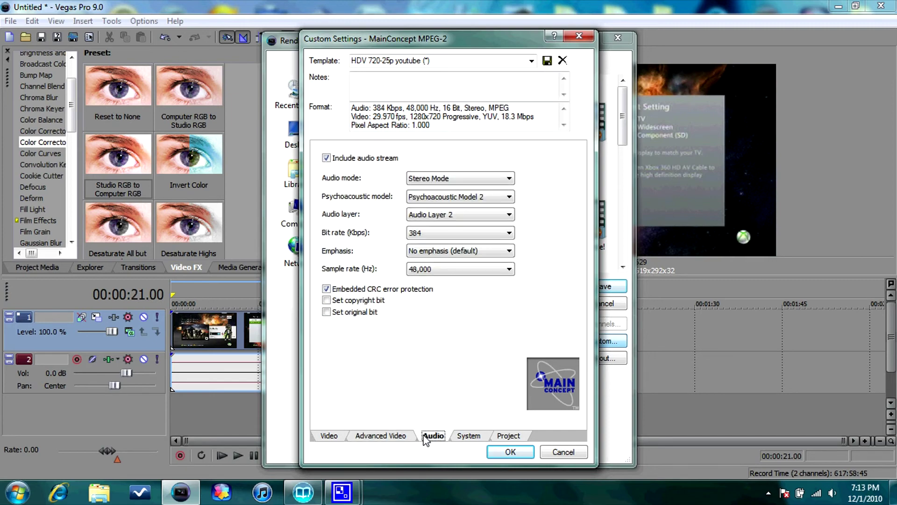
left_click(462, 437)
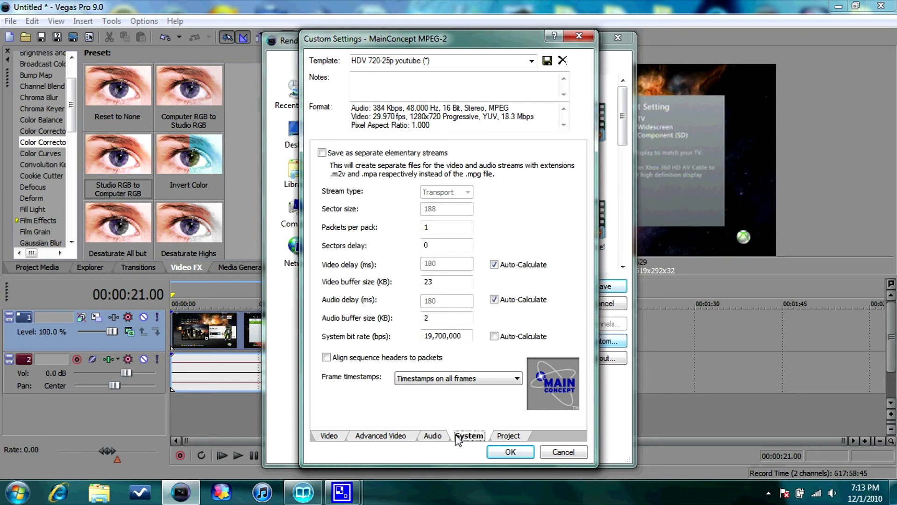
left_click(518, 437)
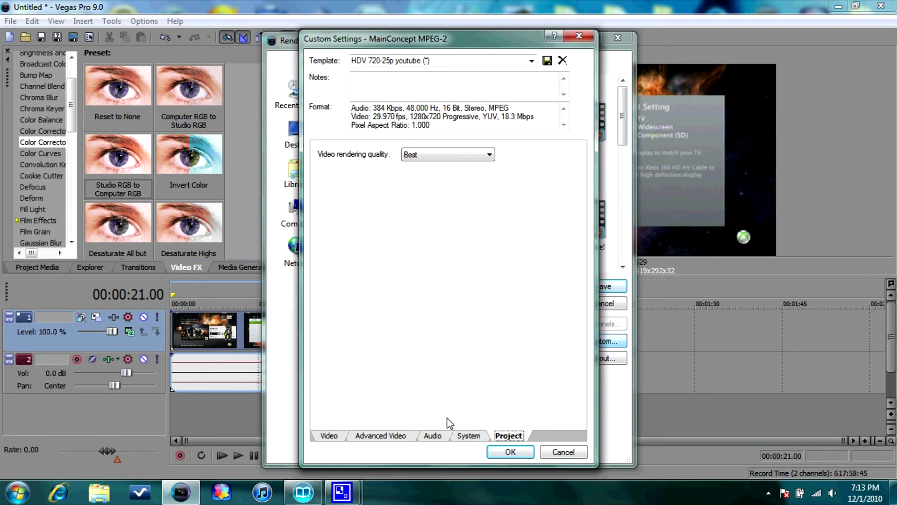
left_click(425, 156)
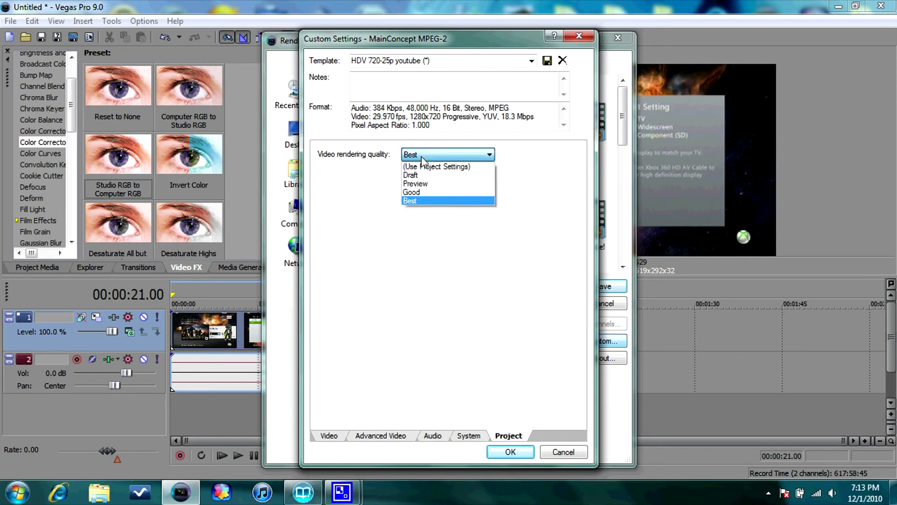
left_click(415, 201)
left_click(333, 436)
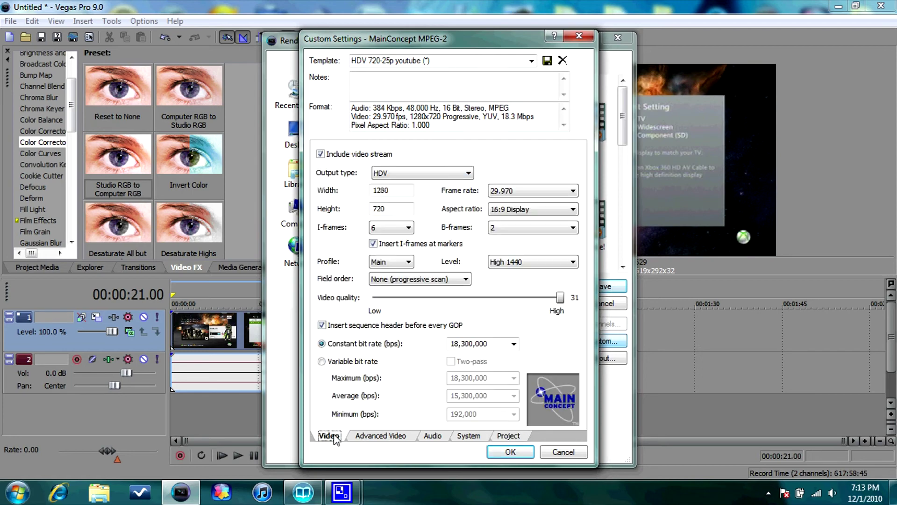
left_click(496, 453)
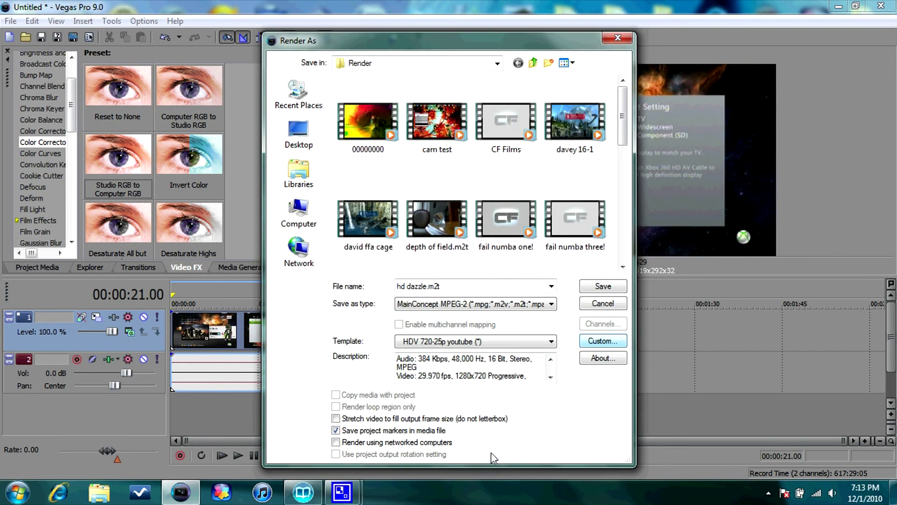
Step: Render hd dazzle.m2t to 100 % and open the finished video
left_click(612, 285)
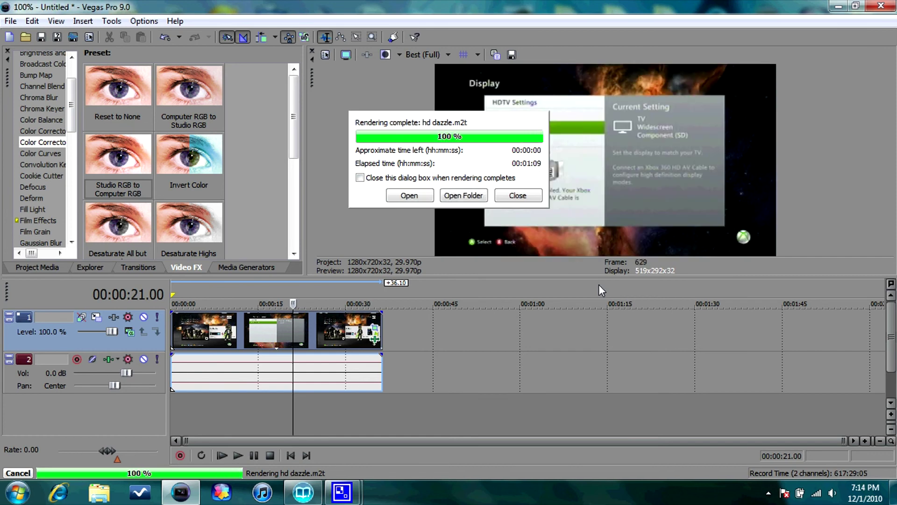
left_click(403, 199)
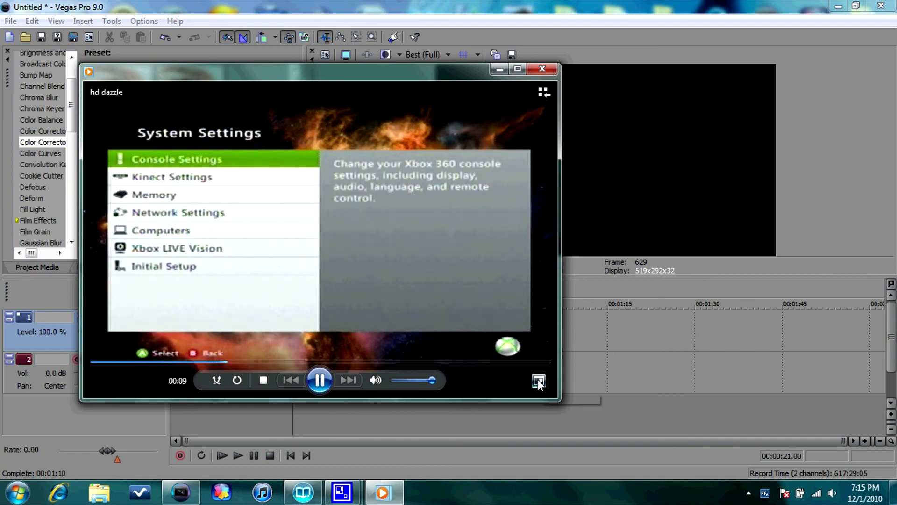
Step: Watch the rendered hd dazzle video full screen, exit full screen, and close the player
left_click(537, 380)
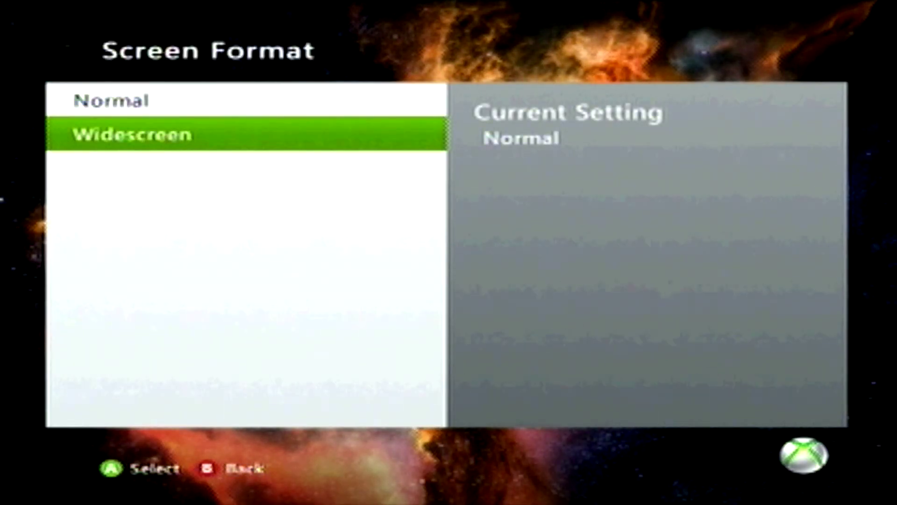
key("Escape")
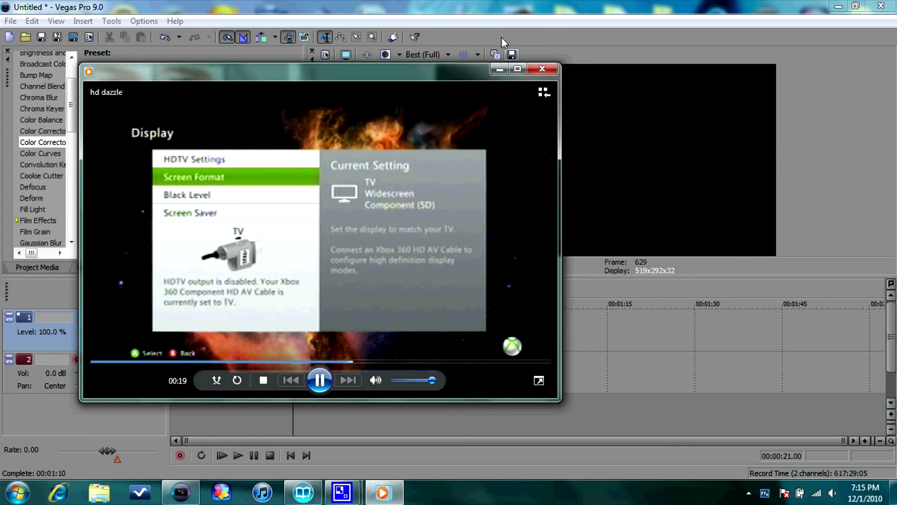
left_click(541, 69)
Step: Quit Vegas Pro without saving the Untitled project
left_click(881, 6)
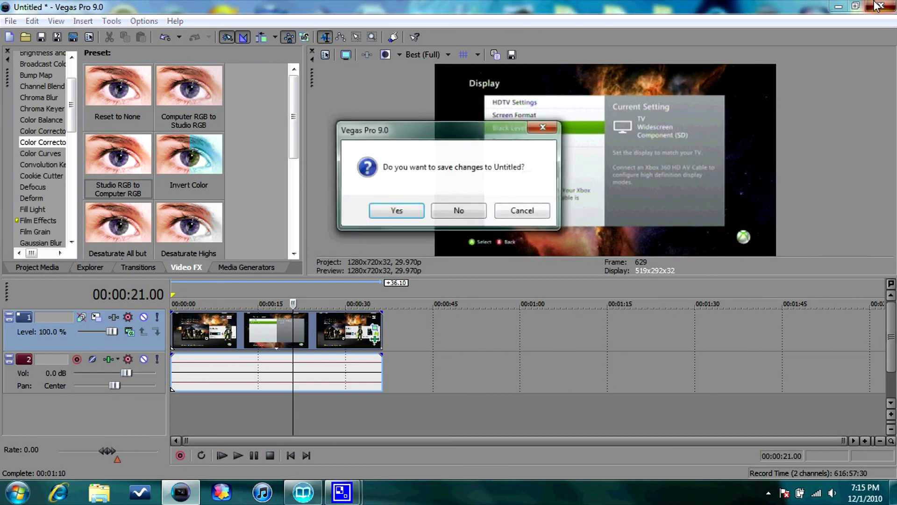
left_click(476, 212)
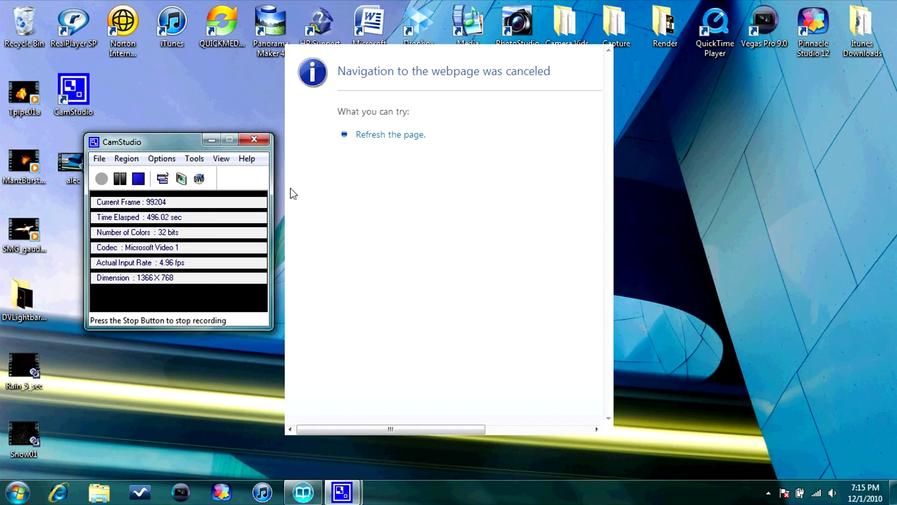